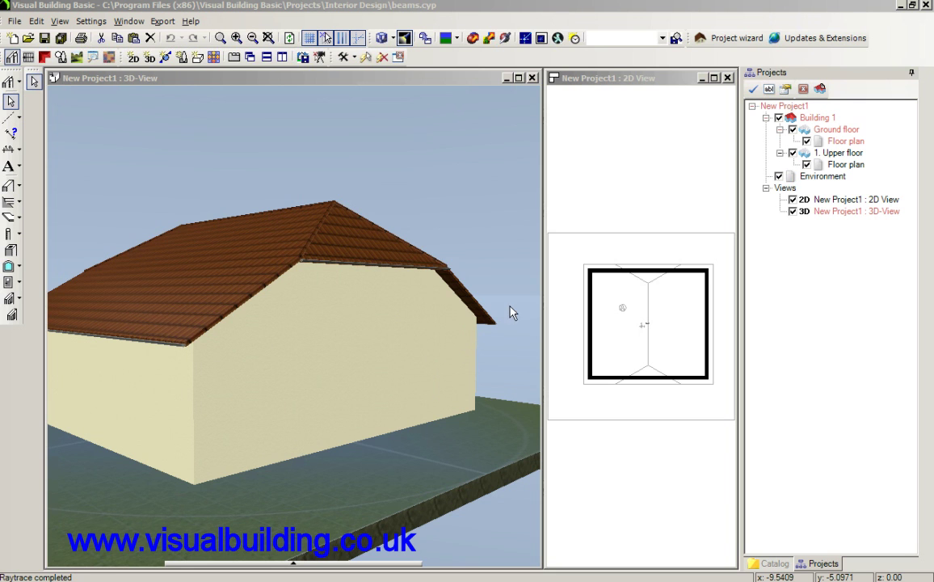
# - Insert the 100x100x100 cube from the catalogue's basic forms outside the building, near its lower-left corner in the floor plan
pyautogui.click(775, 564)
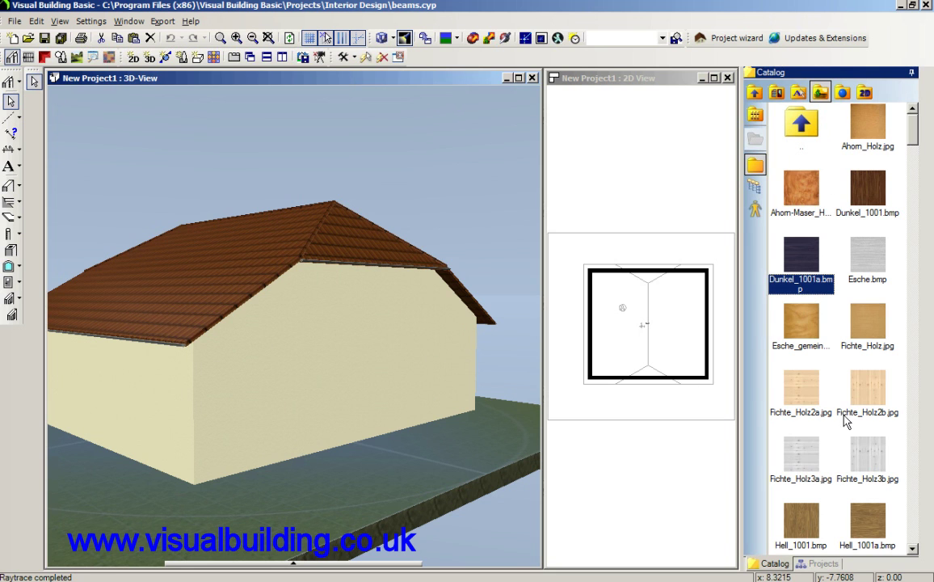
pyautogui.click(754, 92)
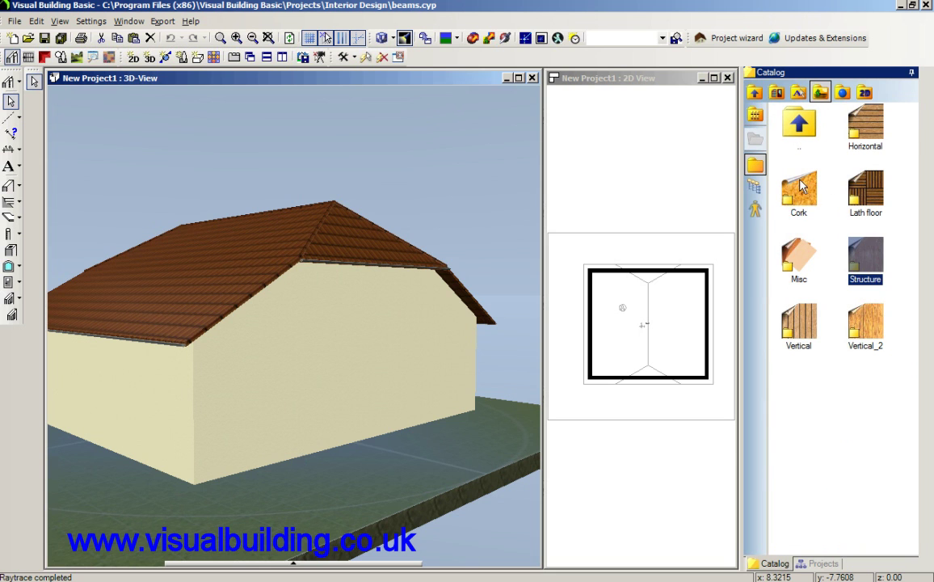
pyautogui.click(777, 93)
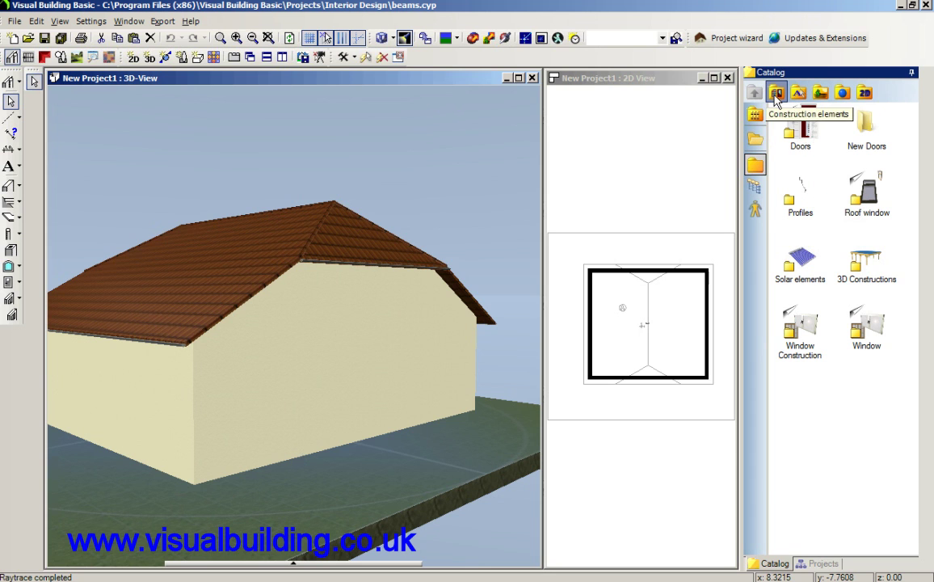
pyautogui.click(799, 93)
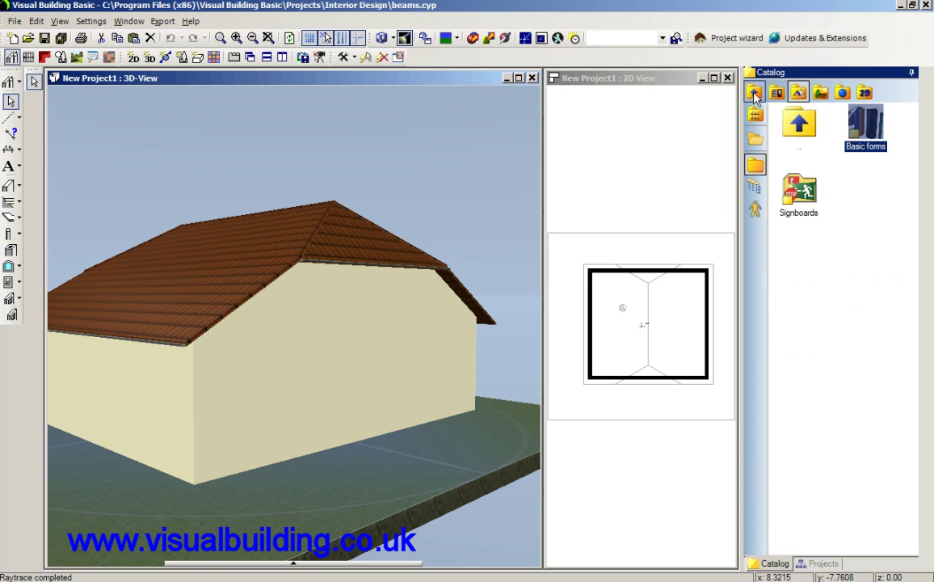
pyautogui.doubleClick(867, 129)
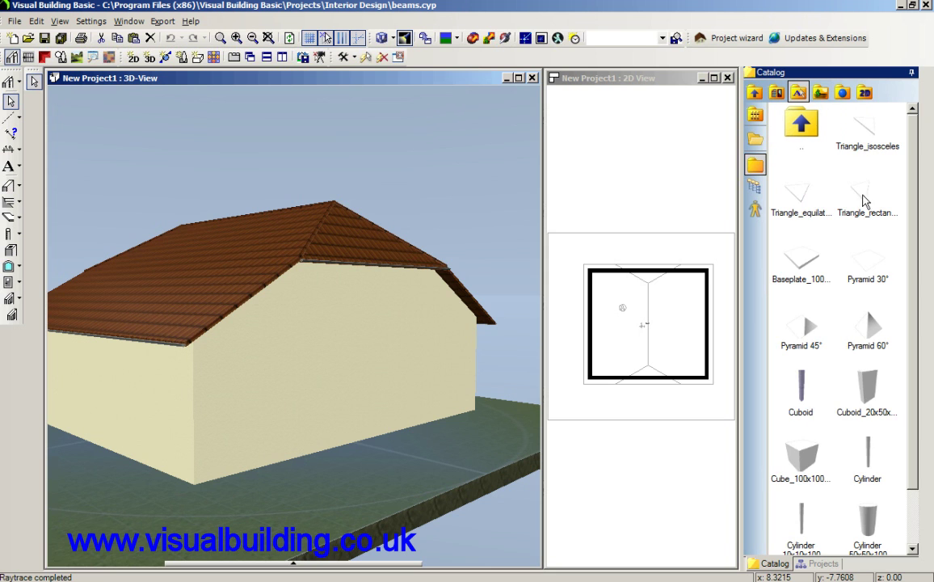
pyautogui.click(806, 459)
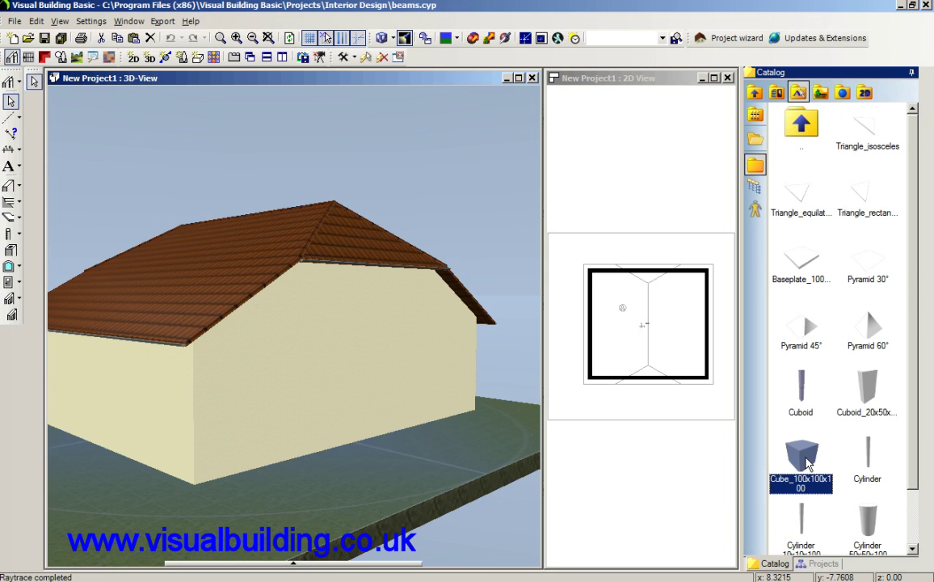
pyautogui.moveTo(807, 459); pyautogui.dragTo(603, 394)
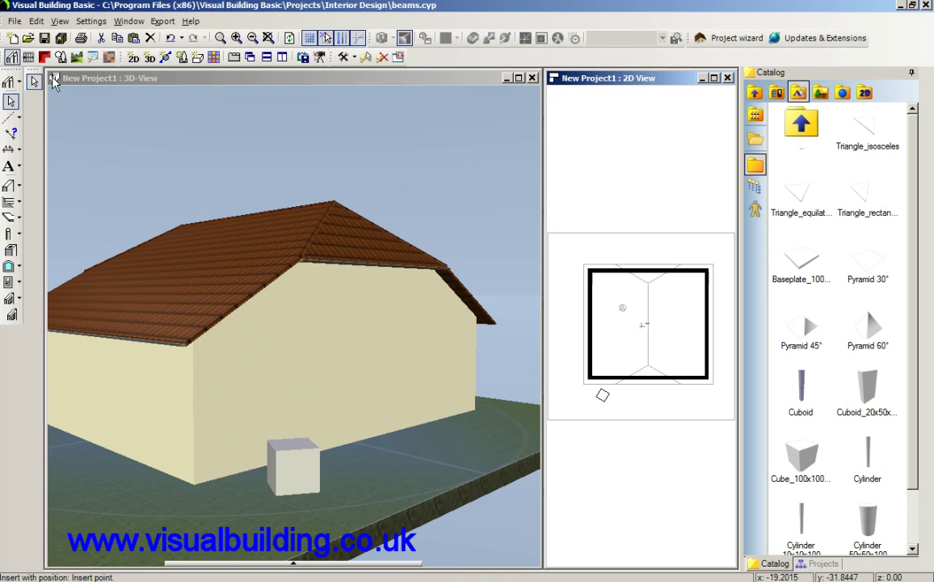
# - Rotate the cube by 30° so that its sides line up with the building's walls
pyautogui.click(602, 396)
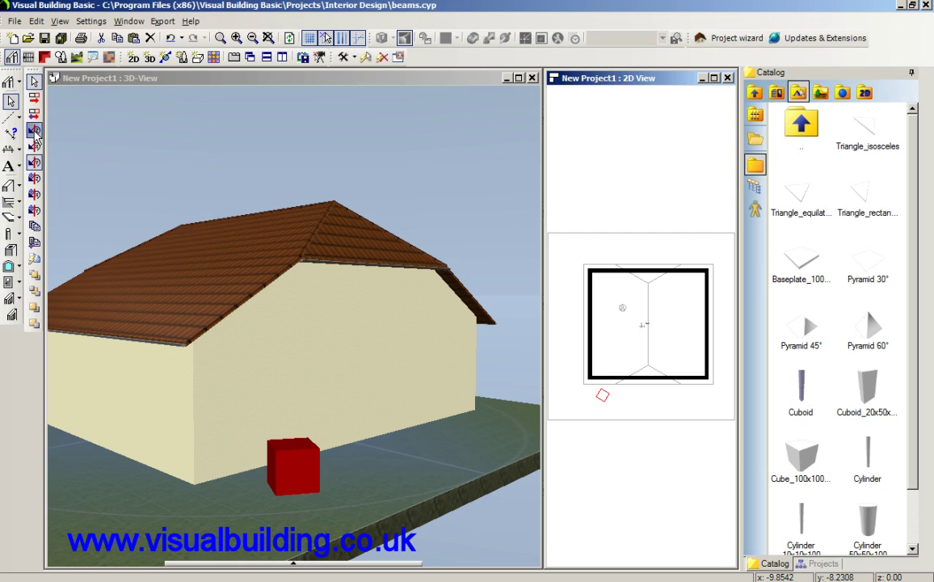
pyautogui.click(35, 132)
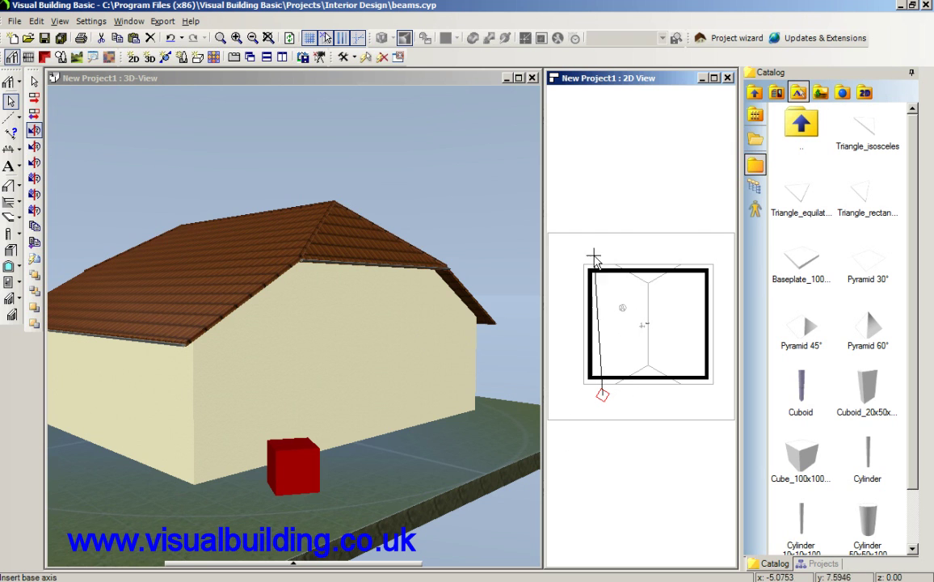
pyautogui.click(663, 215)
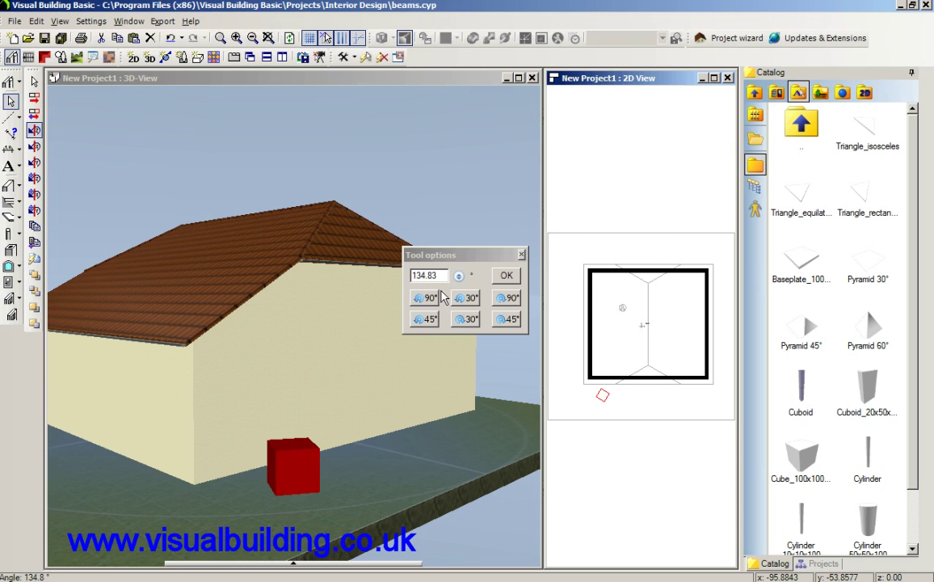
pyautogui.click(470, 301)
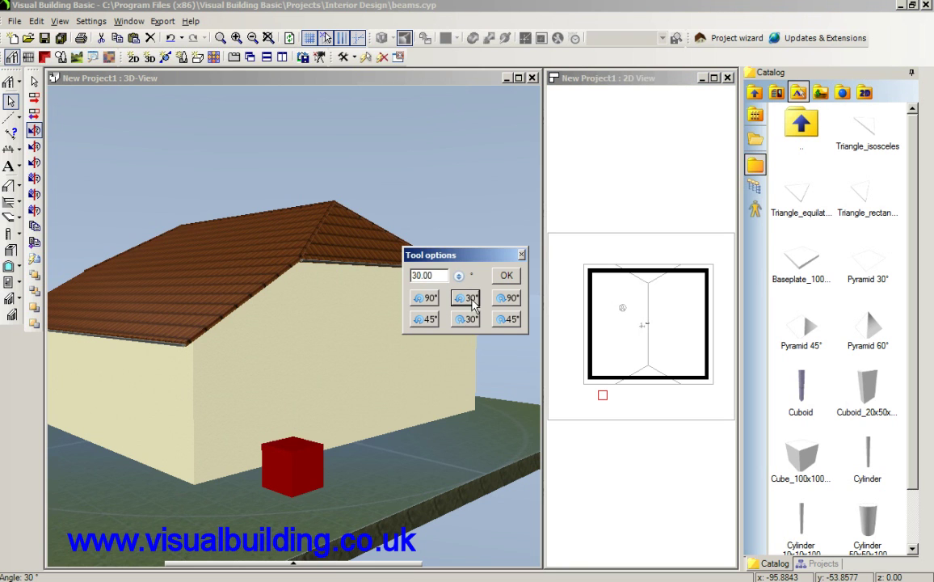
pyautogui.press('Return')
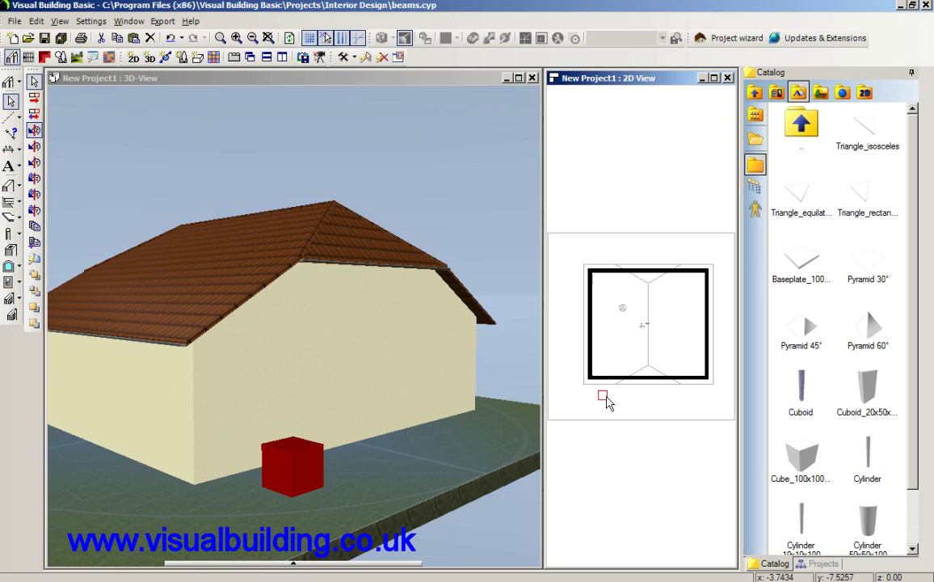
# - Allow distorted scaling, resize the cube to 0.10 m wide, 5.50 m high and 0.10 m deep, and position it on the floor
pyautogui.doubleClick(605, 396)
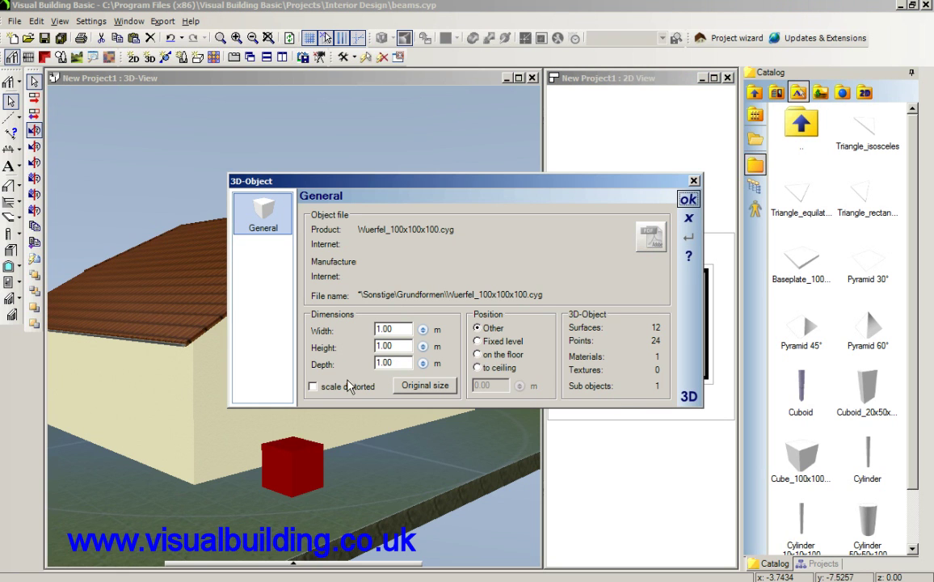
pyautogui.click(315, 387)
pyautogui.moveTo(397, 331); pyautogui.dragTo(363, 333)
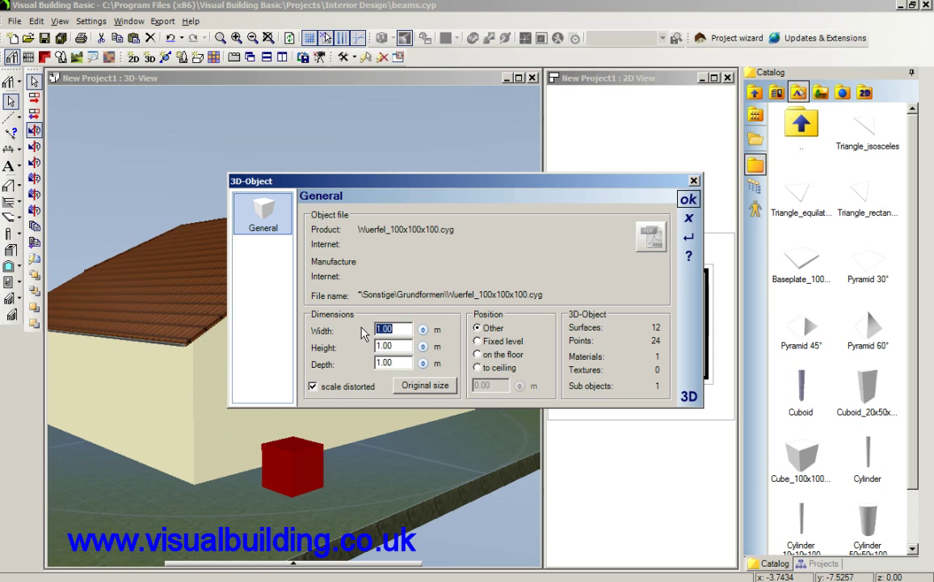
pyautogui.write('0.10')
pyautogui.moveTo(397, 363); pyautogui.dragTo(370, 368)
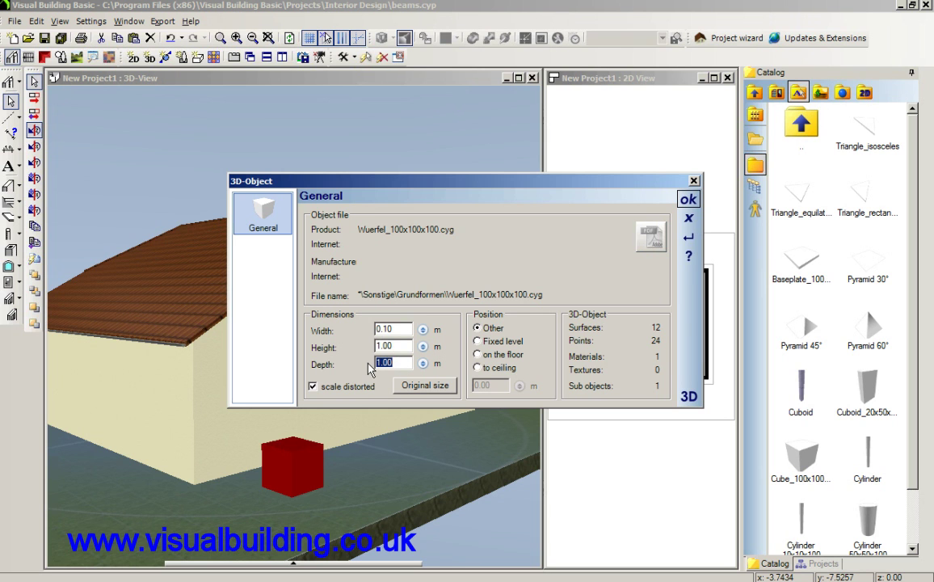
pyautogui.write('0.10')
pyautogui.moveTo(408, 348); pyautogui.dragTo(366, 345)
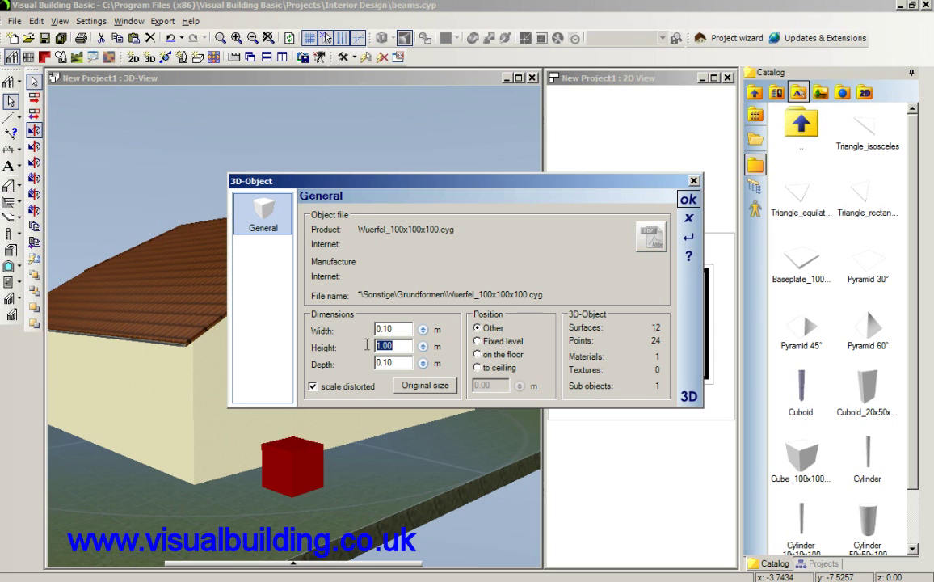
pyautogui.write('5.5')
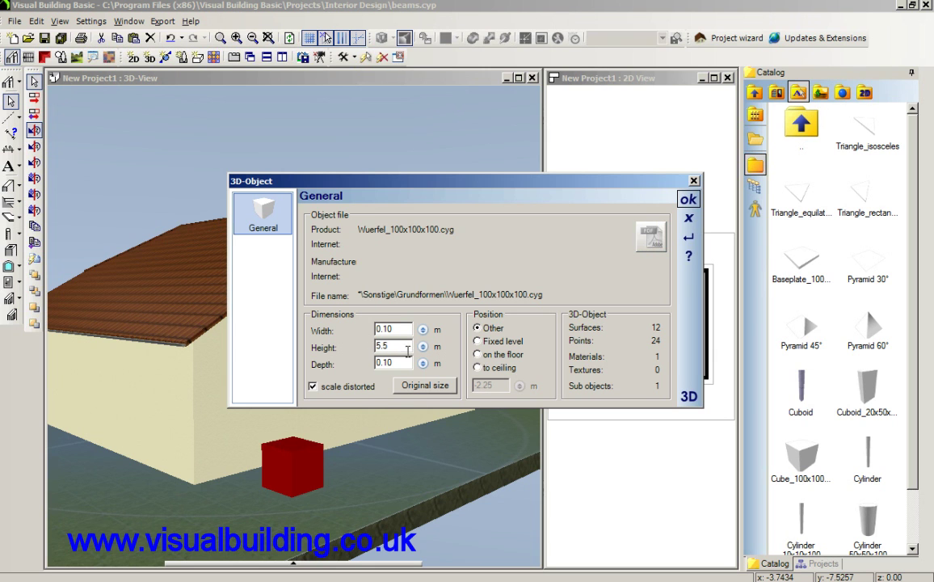
pyautogui.press('Tab')
pyautogui.click(479, 355)
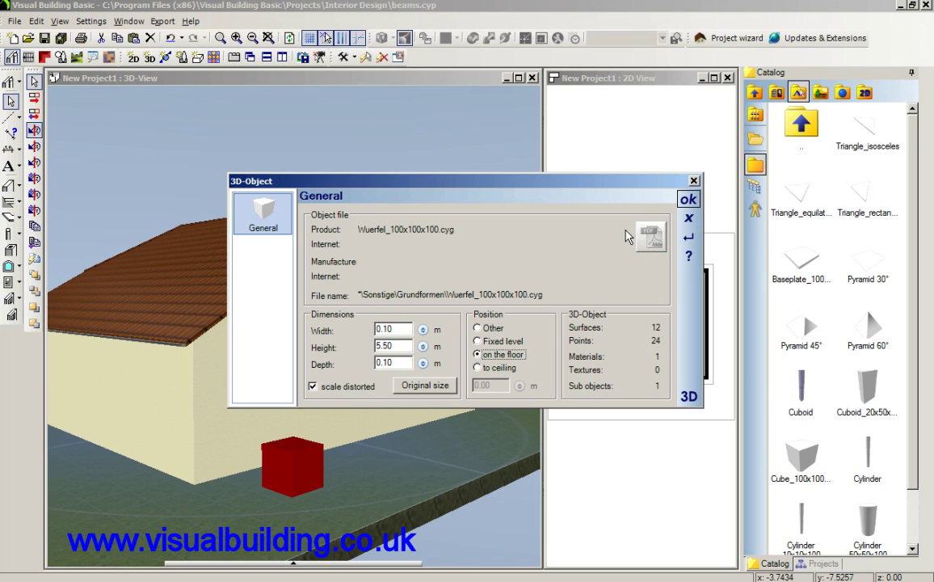
pyautogui.click(687, 200)
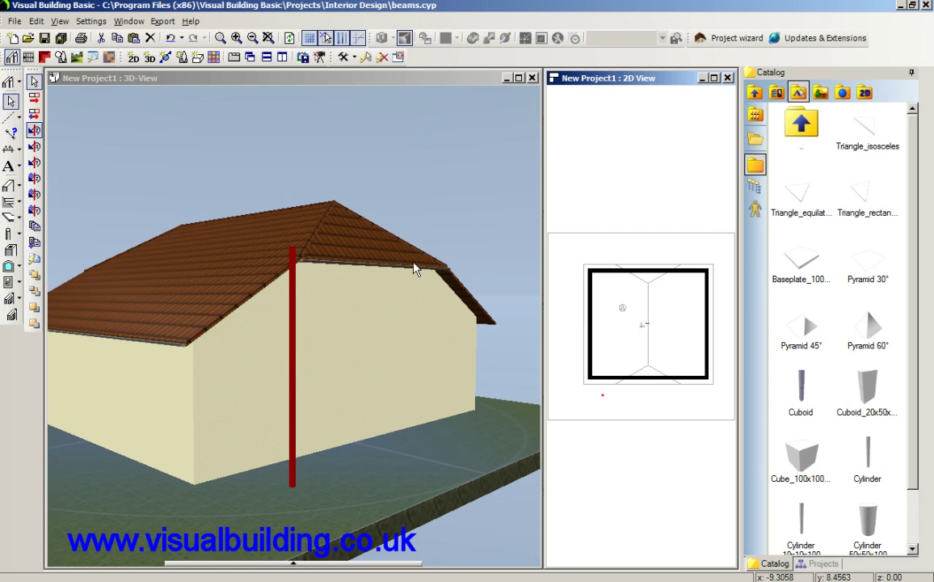
pyautogui.click(359, 148)
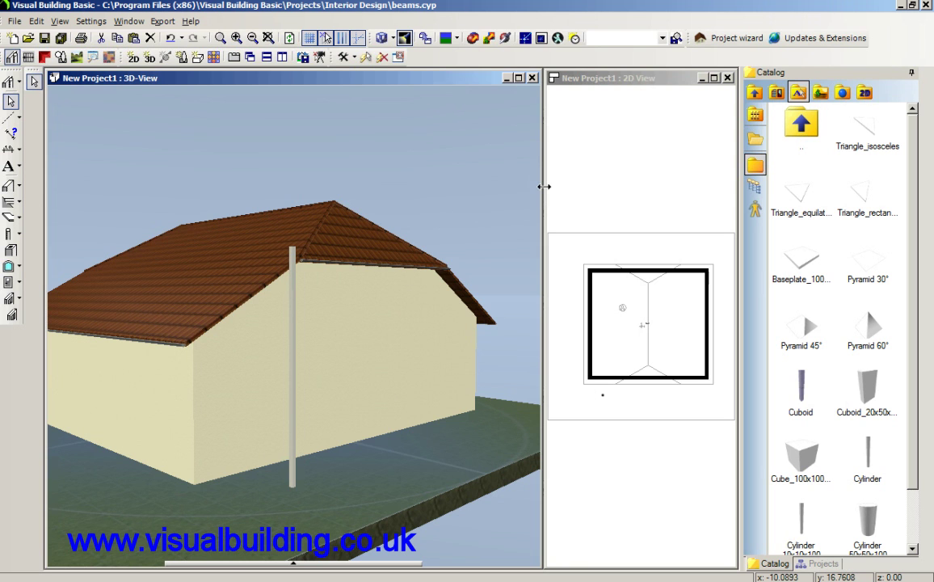
# - Move the post to the building's lower-left outer wall corner and review its dimension and position settings
pyautogui.moveTo(544, 187); pyautogui.dragTo(432, 173)
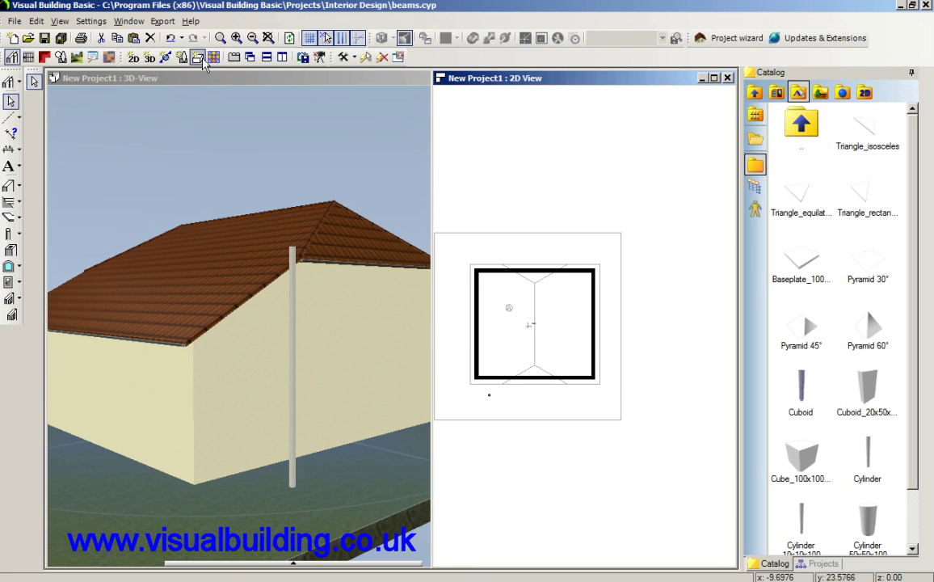
pyautogui.click(221, 38)
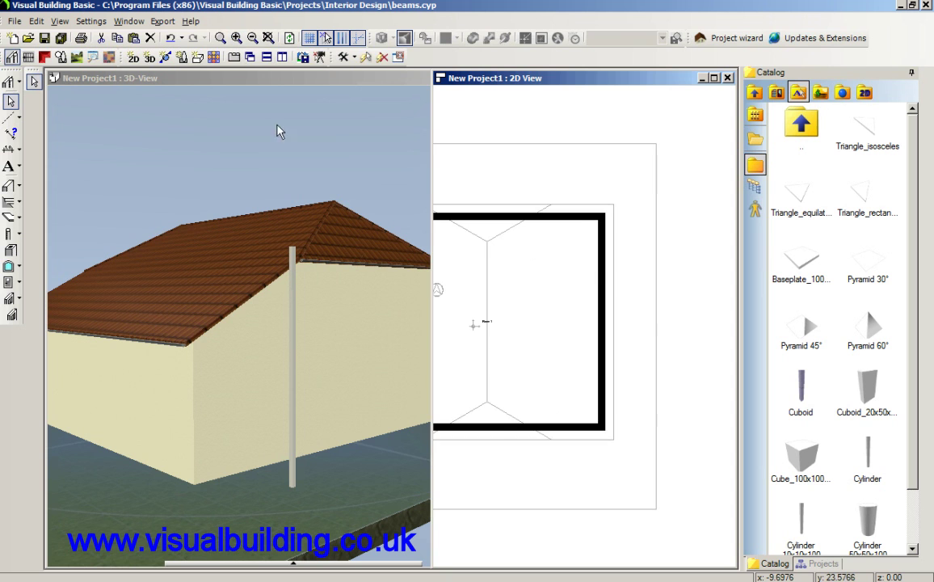
pyautogui.press('Left')
pyautogui.press('Left')
pyautogui.press('Left')
pyautogui.press('Left')
pyautogui.press('Left')
pyautogui.press('Left')
pyautogui.press('Left')
pyautogui.press('Left')
pyautogui.press('Left')
pyautogui.press('Left')
pyautogui.press('Left')
pyautogui.press('Left')
pyautogui.press('Left')
pyautogui.press('Left')
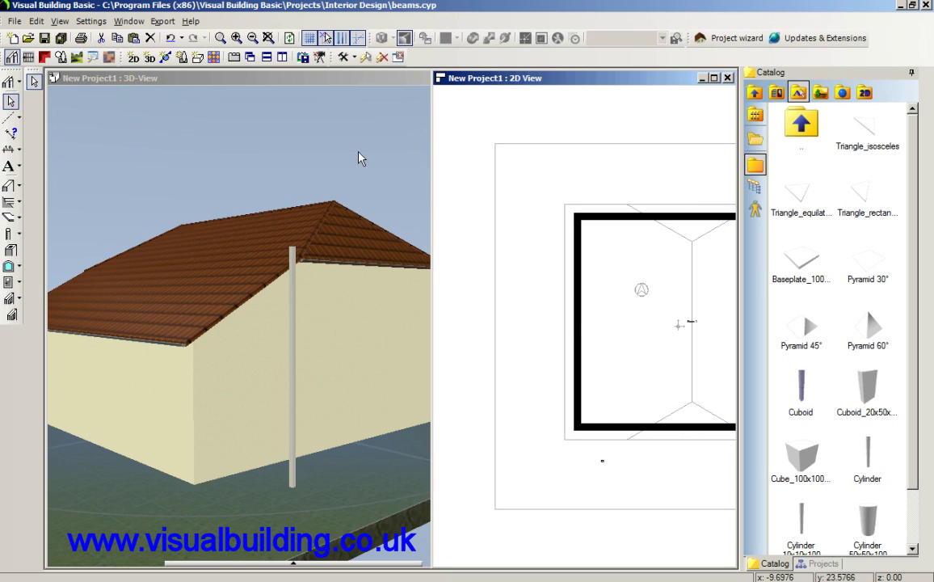
pyautogui.click(236, 39)
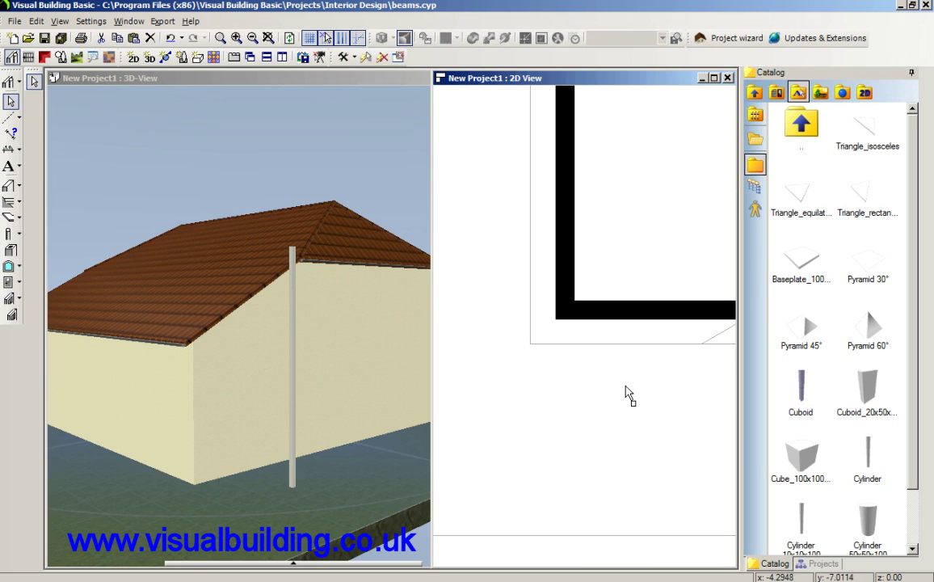
pyautogui.moveTo(615, 375); pyautogui.dragTo(662, 435)
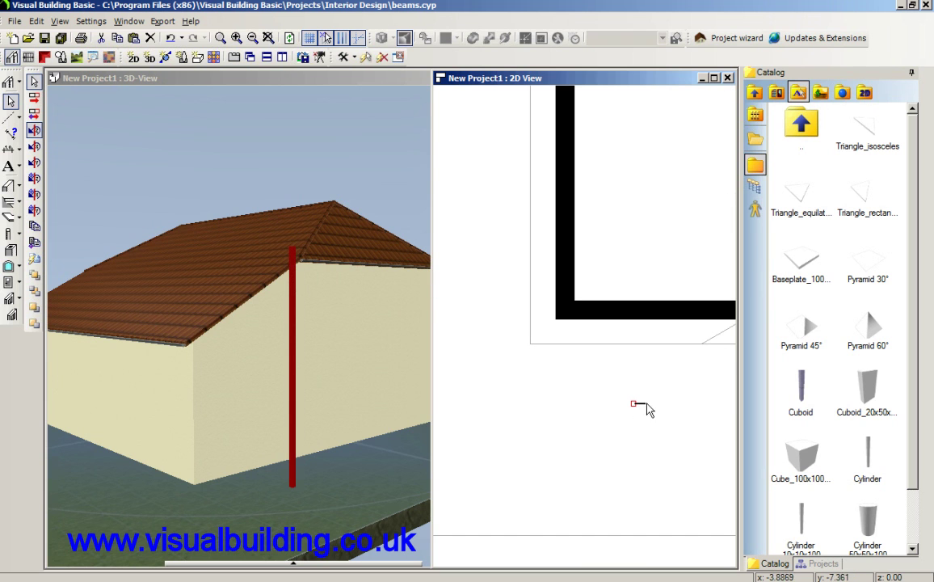
pyautogui.moveTo(634, 404)
pyautogui.mouseDown()
pyautogui.moveTo(602, 371)
pyautogui.moveTo(665, 437)
pyautogui.mouseUp()
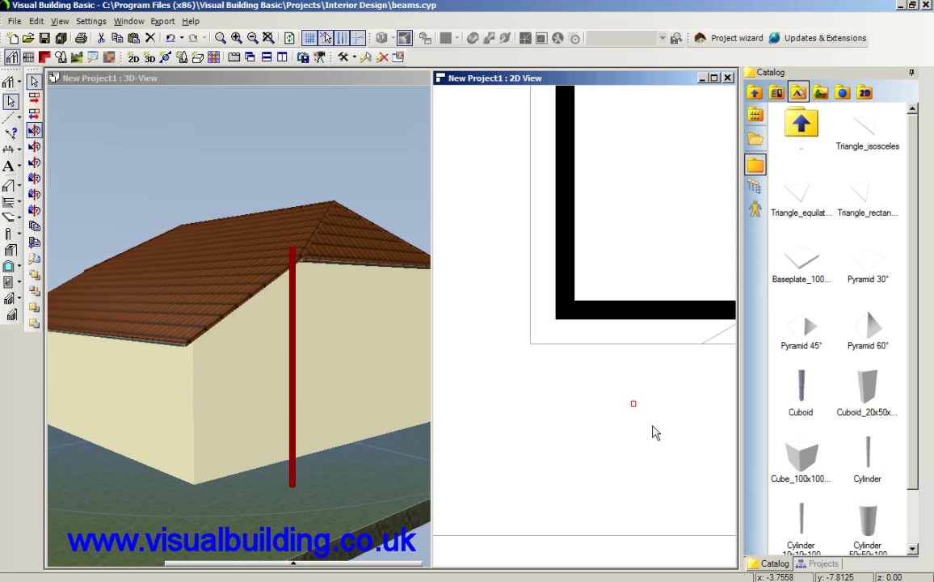
pyautogui.click(611, 416)
pyautogui.click(294, 398)
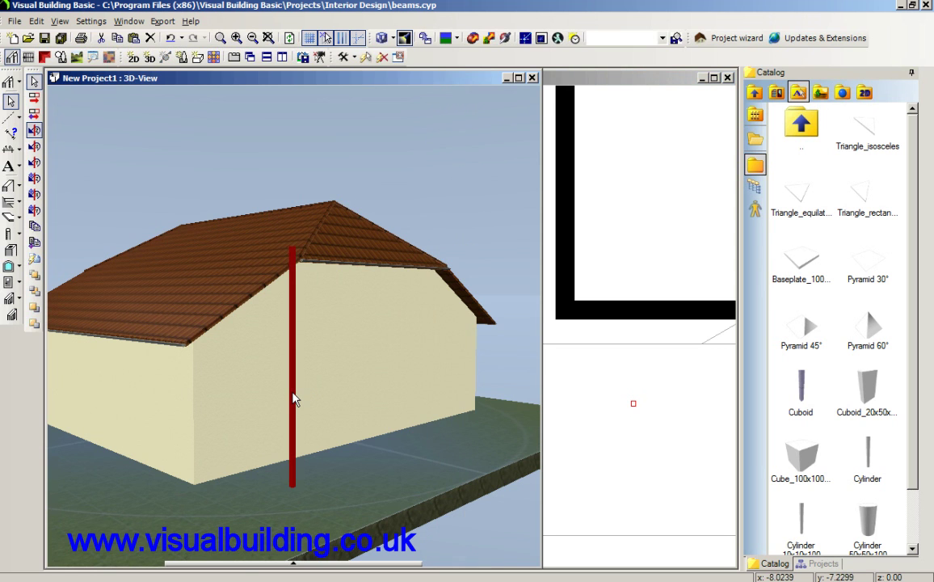
pyautogui.moveTo(294, 399); pyautogui.dragTo(199, 406)
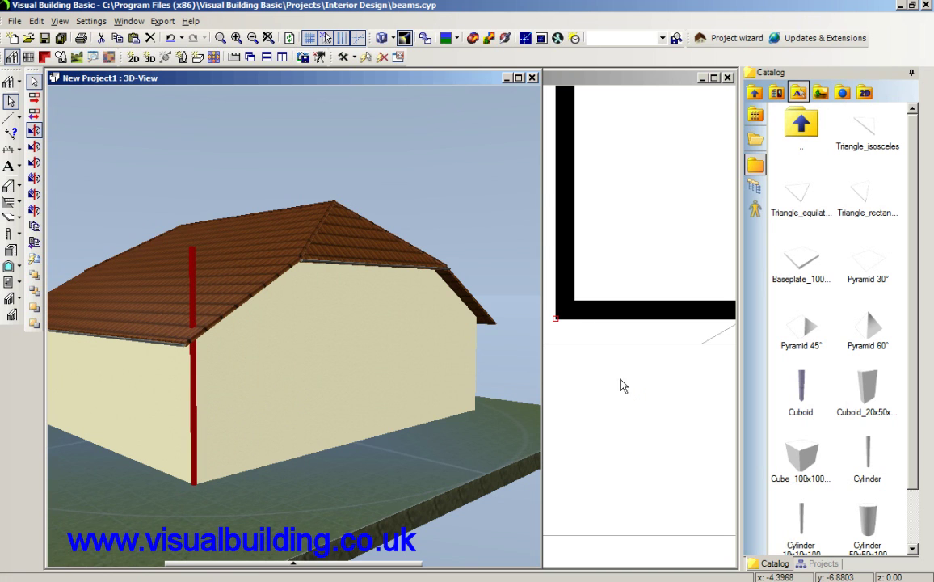
pyautogui.doubleClick(192, 300)
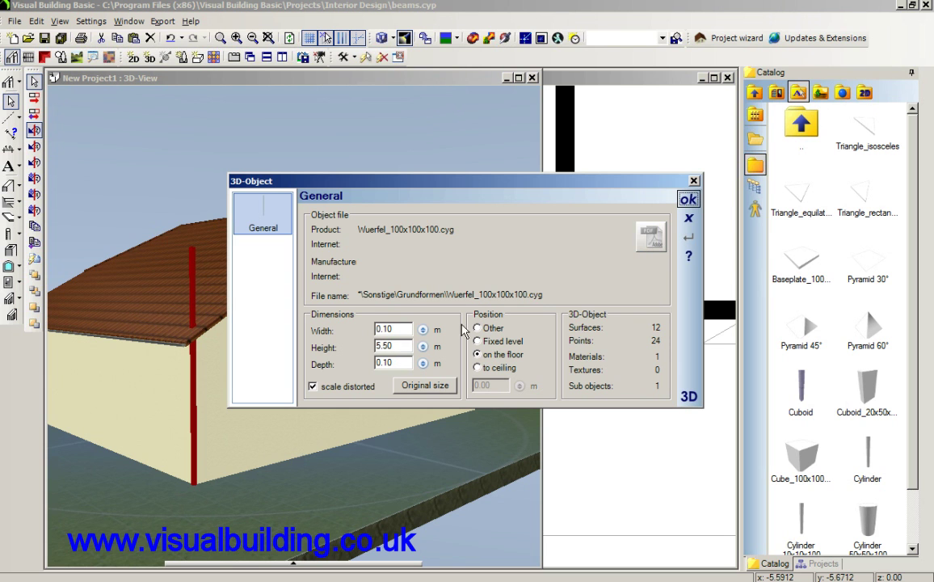
pyautogui.click(694, 195)
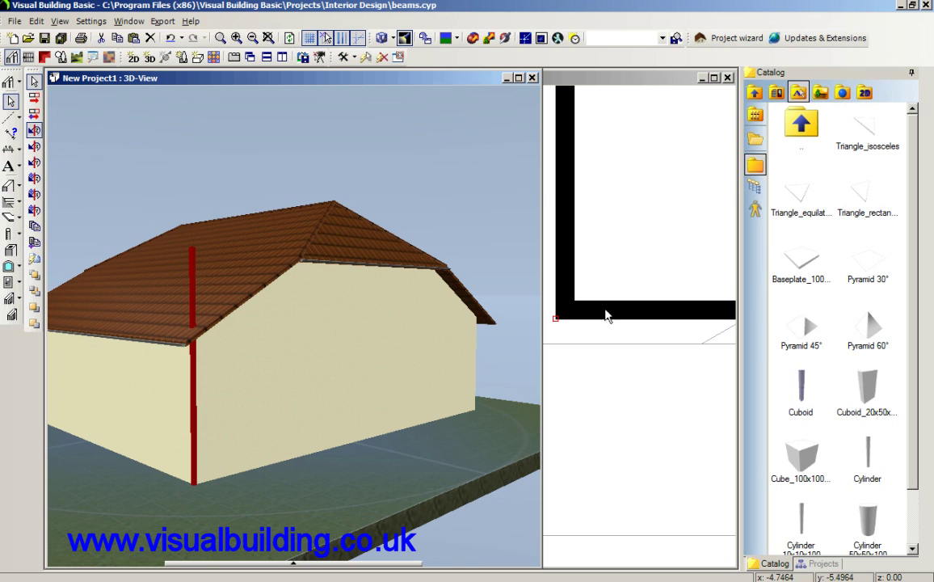
# - Apply the Dunkel_1001a dark wood texture from the Structure textures to the corner post
pyautogui.click(821, 94)
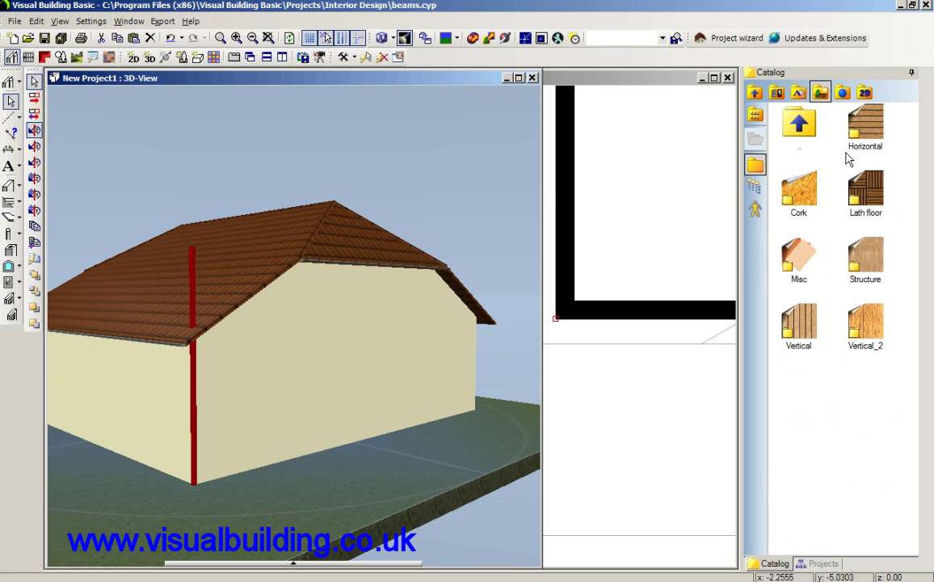
pyautogui.doubleClick(860, 255)
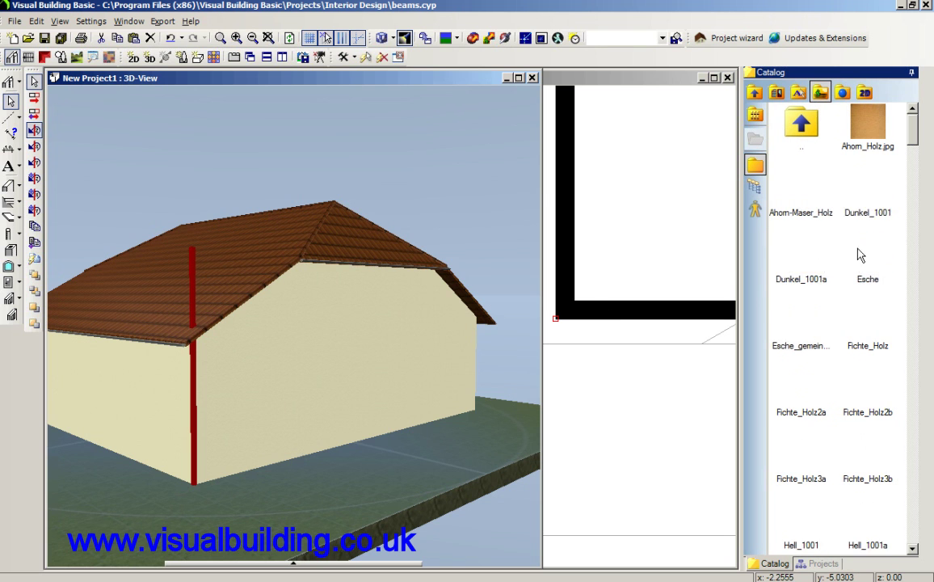
pyautogui.click(805, 259)
pyautogui.moveTo(806, 267); pyautogui.dragTo(216, 398)
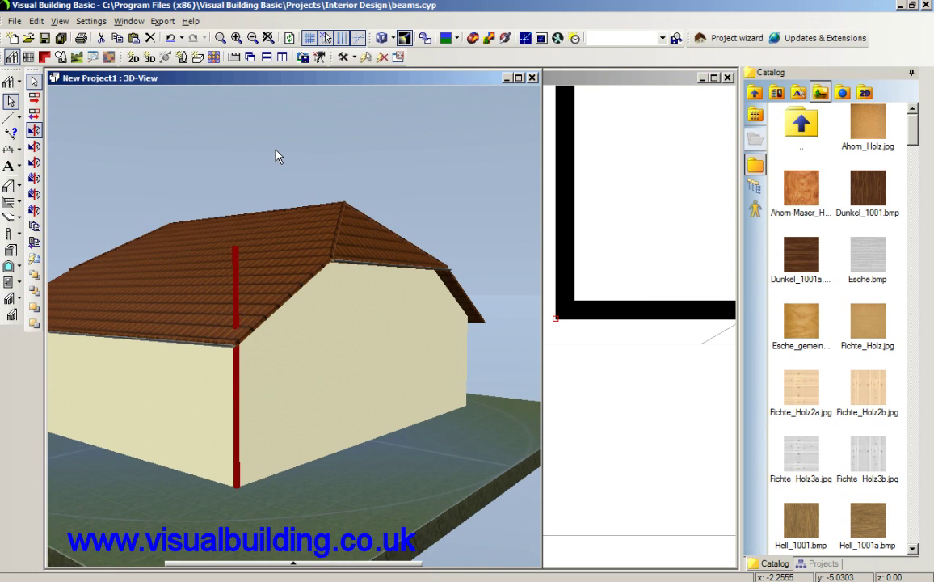
pyautogui.scroll(5, 275, 173)
pyautogui.click(91, 134)
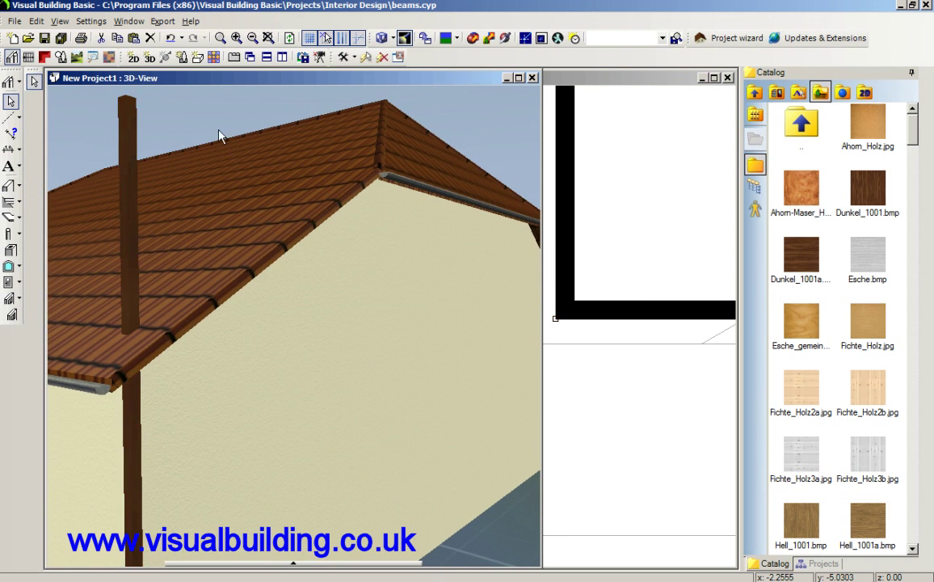
pyautogui.moveTo(243, 122); pyautogui.dragTo(377, 144)
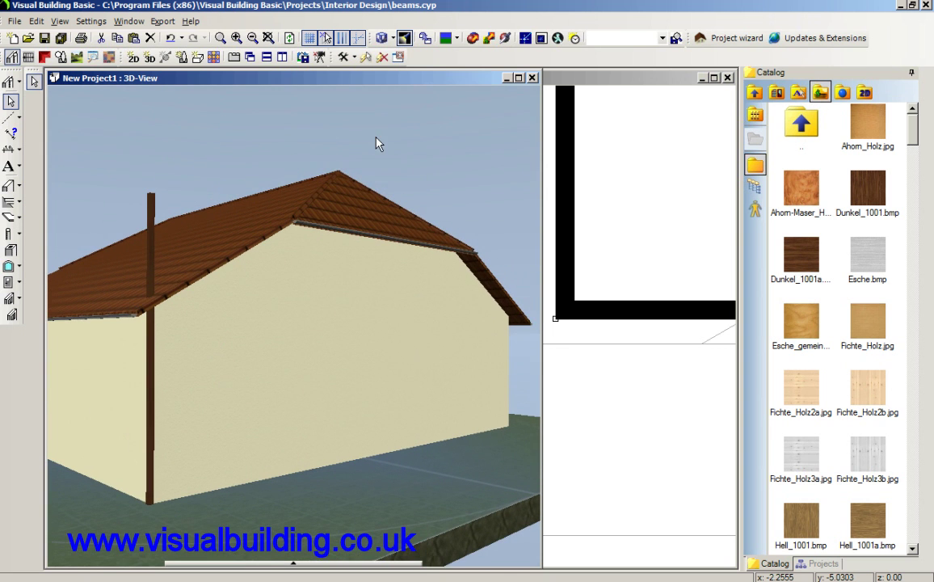
# - Create 12 copies of the corner post along the gable wall at a clear distance of 1.00 m, directed right (0°) in the XY-plane
pyautogui.click(154, 395)
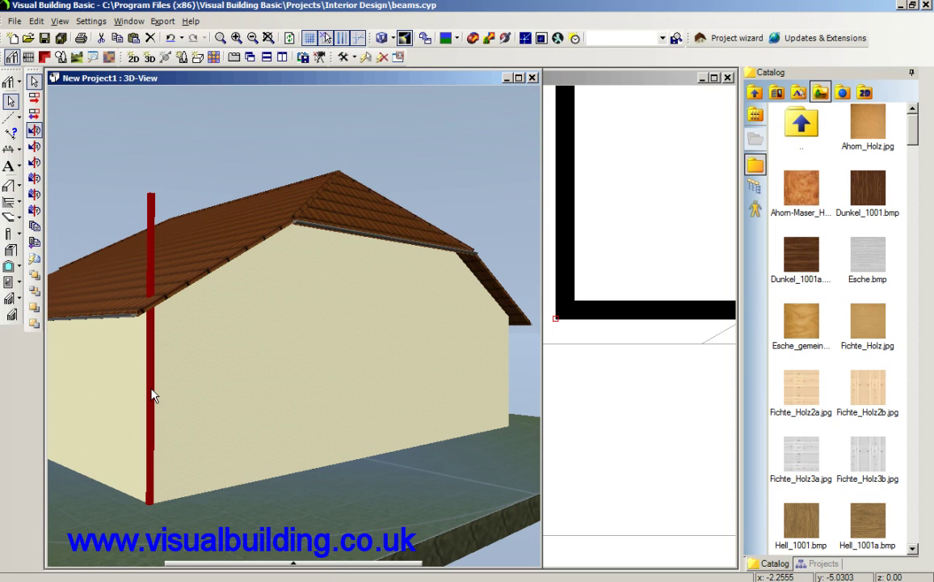
pyautogui.rightClick(154, 396)
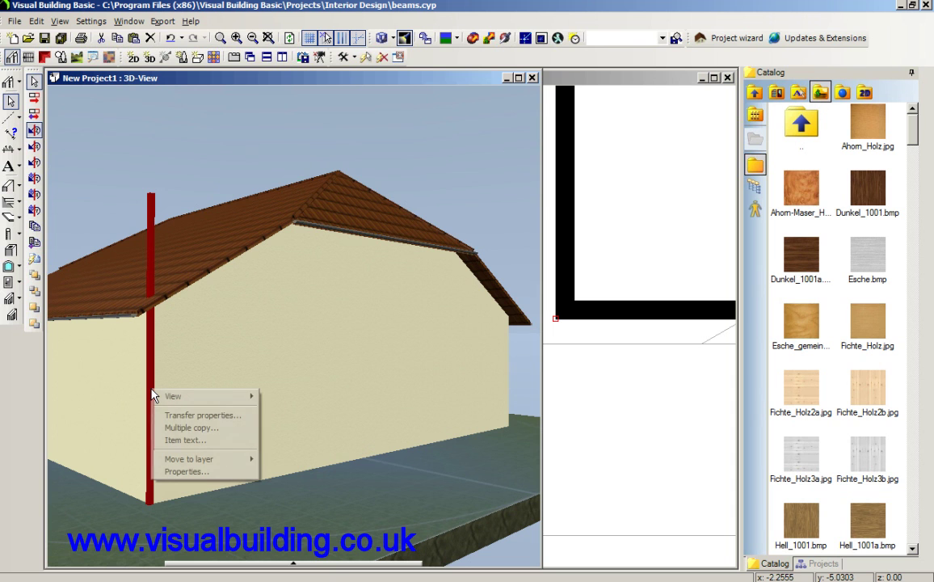
pyautogui.click(189, 428)
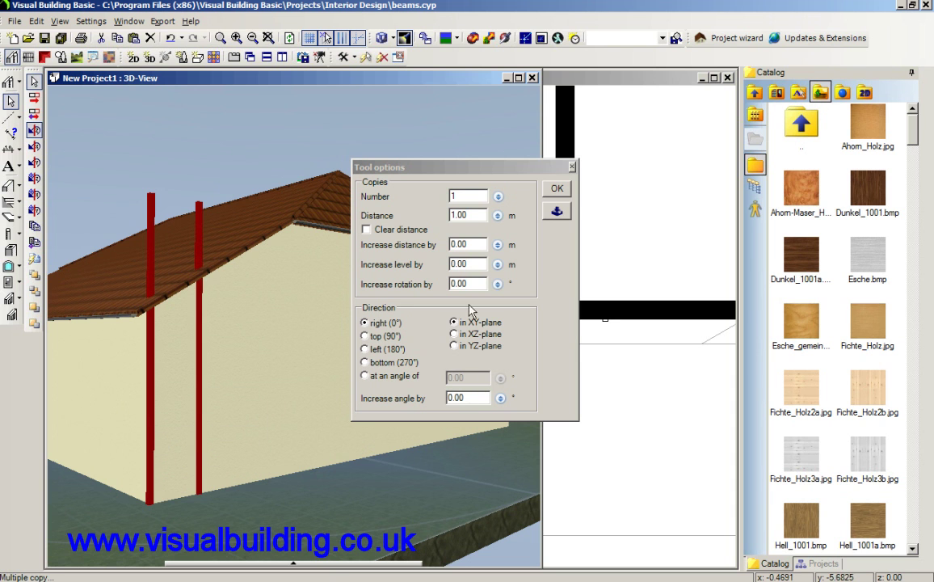
pyautogui.click(472, 197)
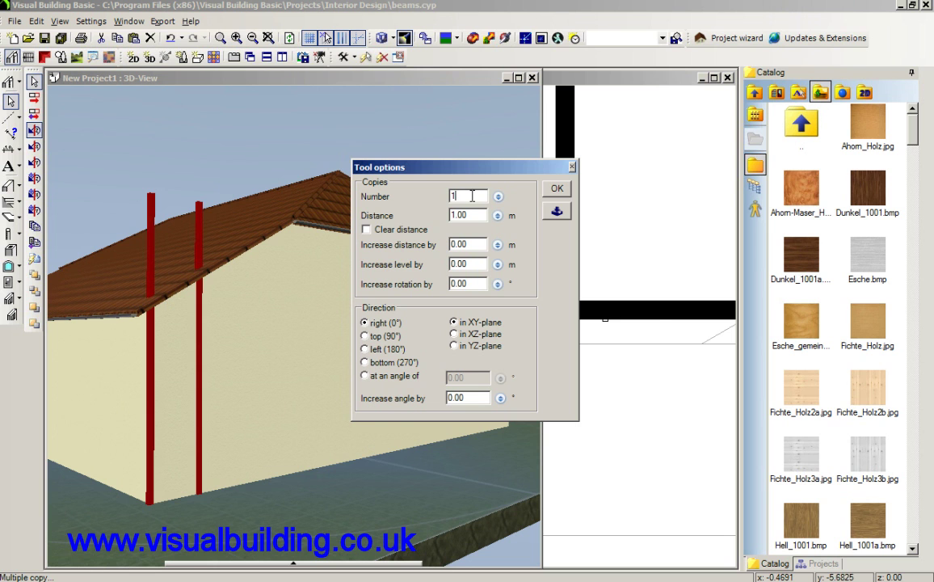
pyautogui.write('2')
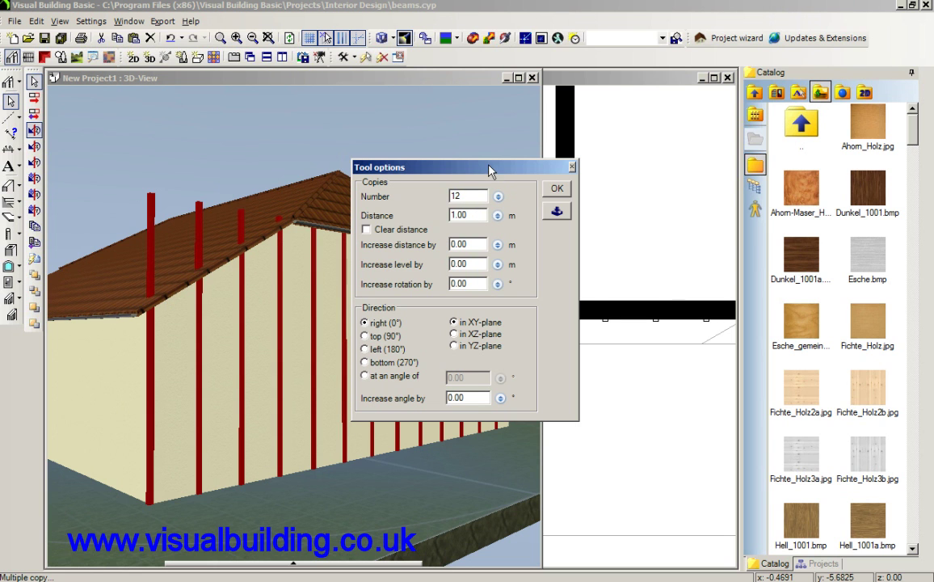
pyautogui.moveTo(490, 171); pyautogui.dragTo(614, 158)
pyautogui.click(508, 203)
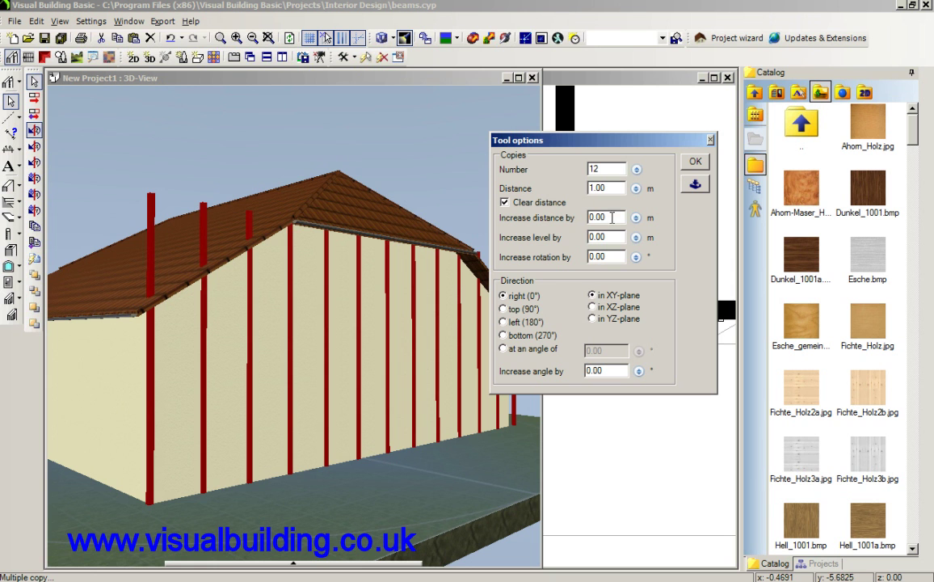
pyautogui.click(704, 164)
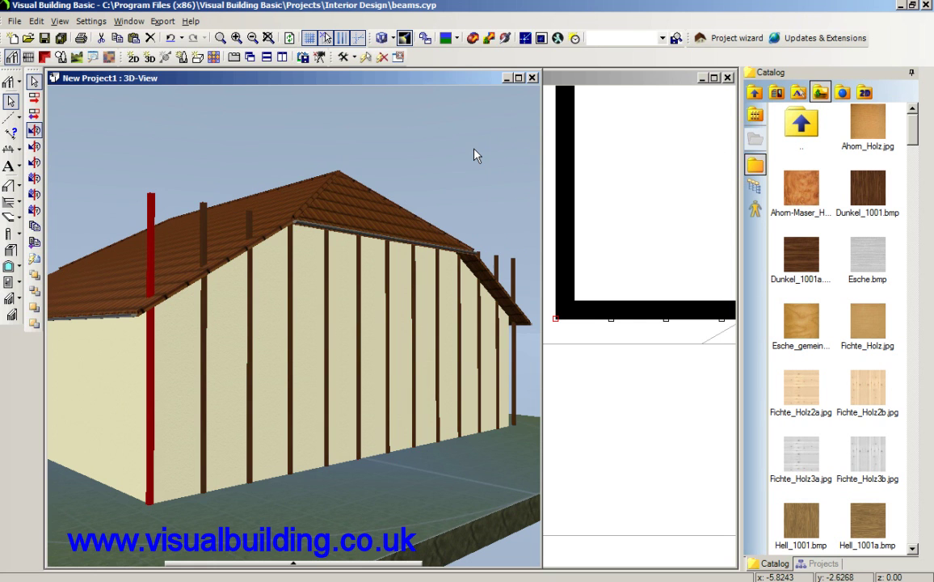
# - Move the last copied post, which stands beyond the wall end, back onto the gable wall's far corner
pyautogui.moveTo(475, 150); pyautogui.dragTo(415, 153)
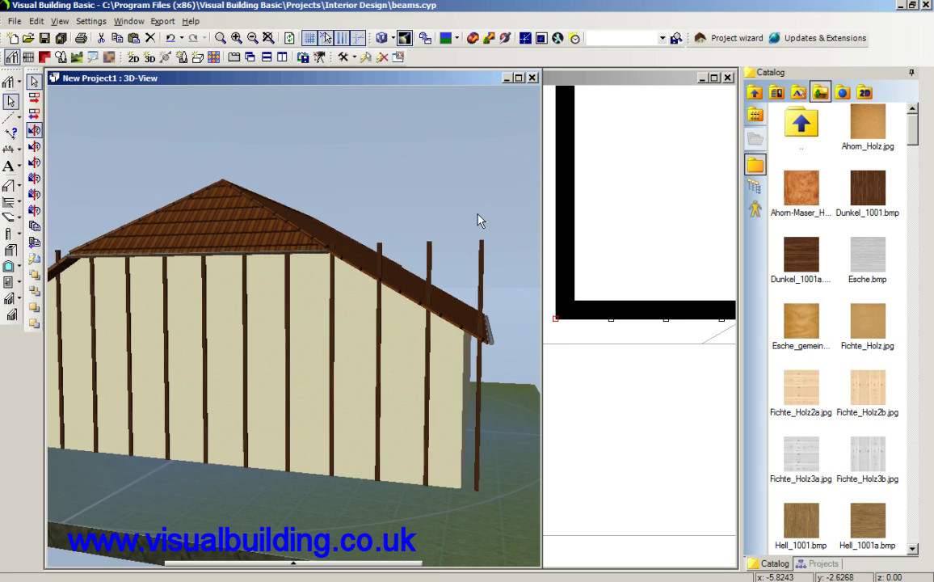
pyautogui.moveTo(481, 385); pyautogui.dragTo(348, 472)
pyautogui.click(361, 473)
pyautogui.moveTo(483, 170); pyautogui.dragTo(549, 167)
pyautogui.moveTo(374, 151); pyautogui.dragTo(271, 225)
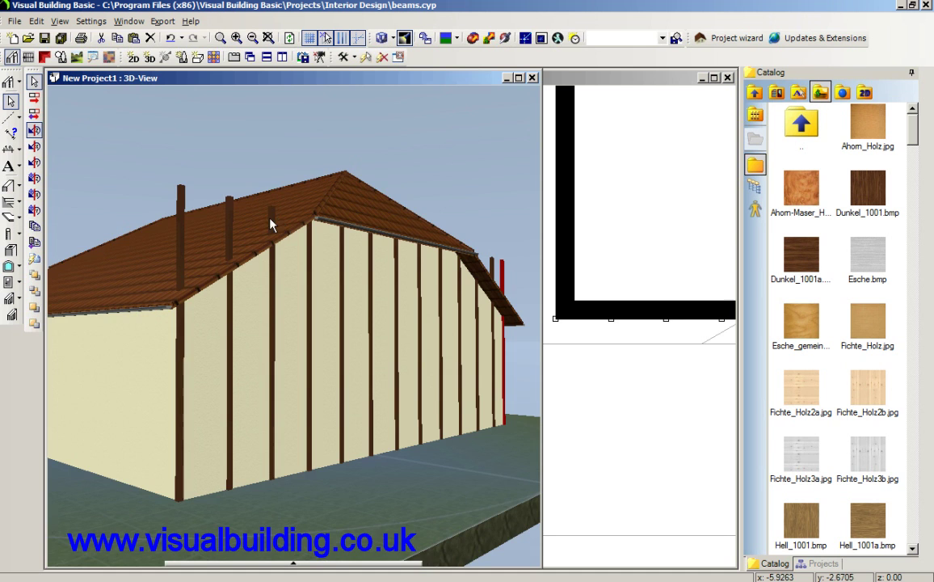
# - Set the height of the third post from the gable wall's far corner to 5.00 m
pyautogui.moveTo(475, 192); pyautogui.dragTo(457, 259)
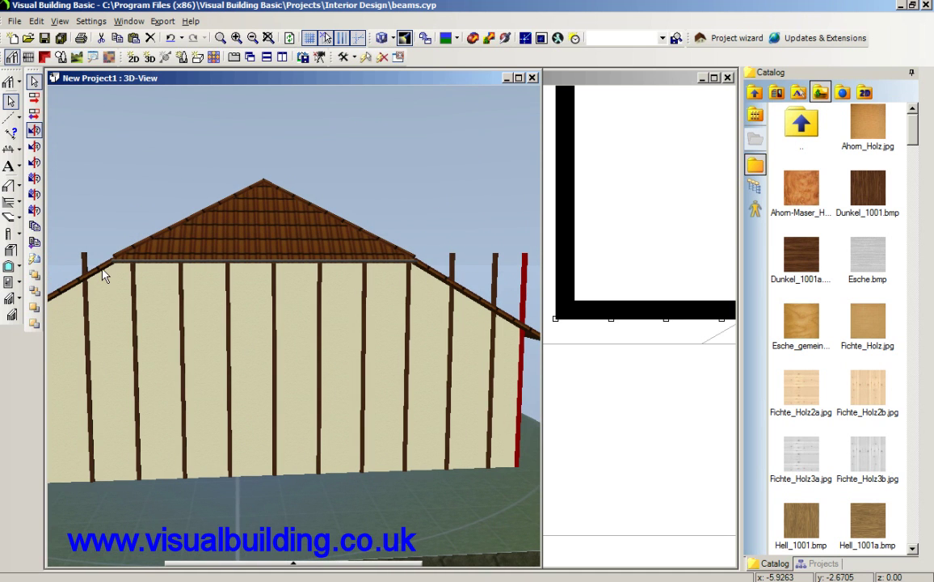
pyautogui.doubleClick(452, 277)
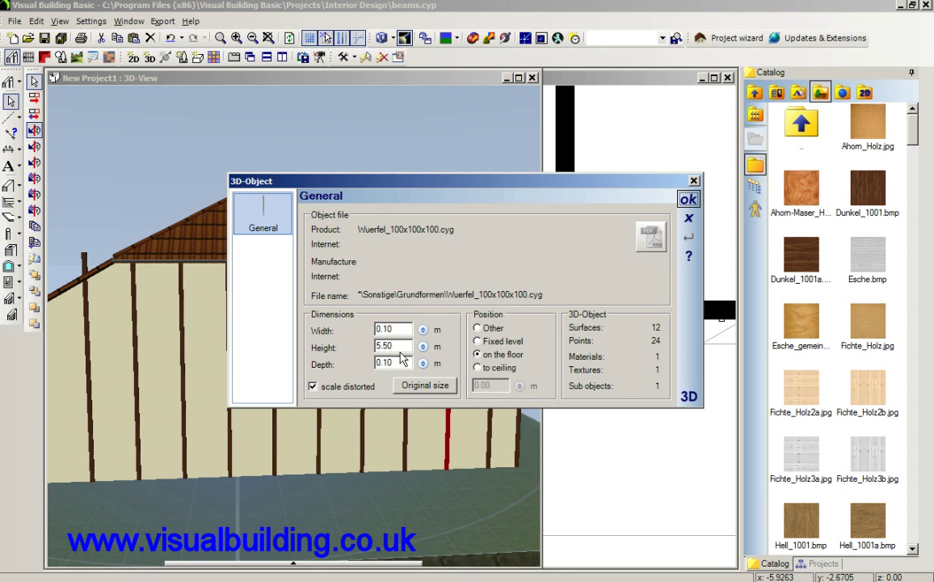
pyautogui.moveTo(397, 349); pyautogui.dragTo(368, 350)
pyautogui.write('5')
pyautogui.click(406, 363)
pyautogui.press('Return')
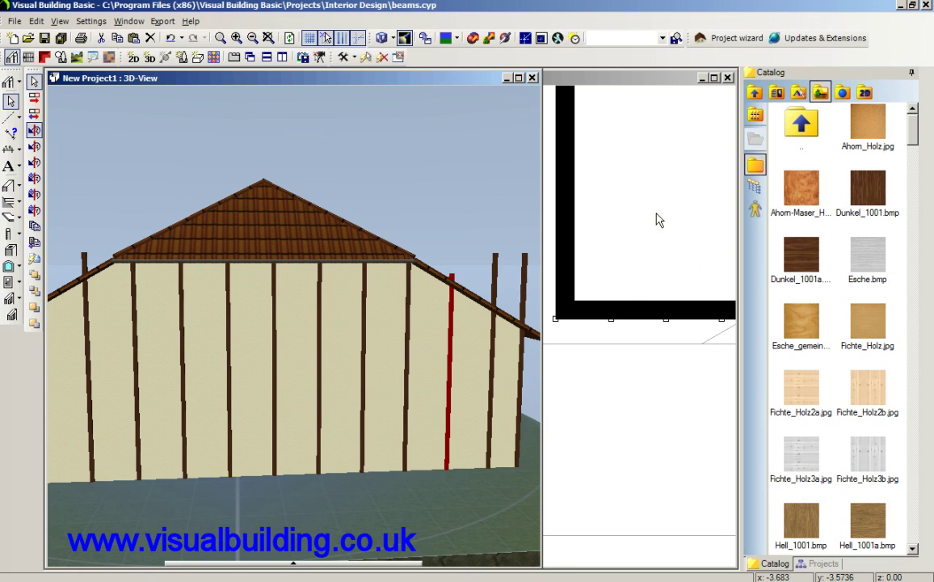
pyautogui.click(508, 204)
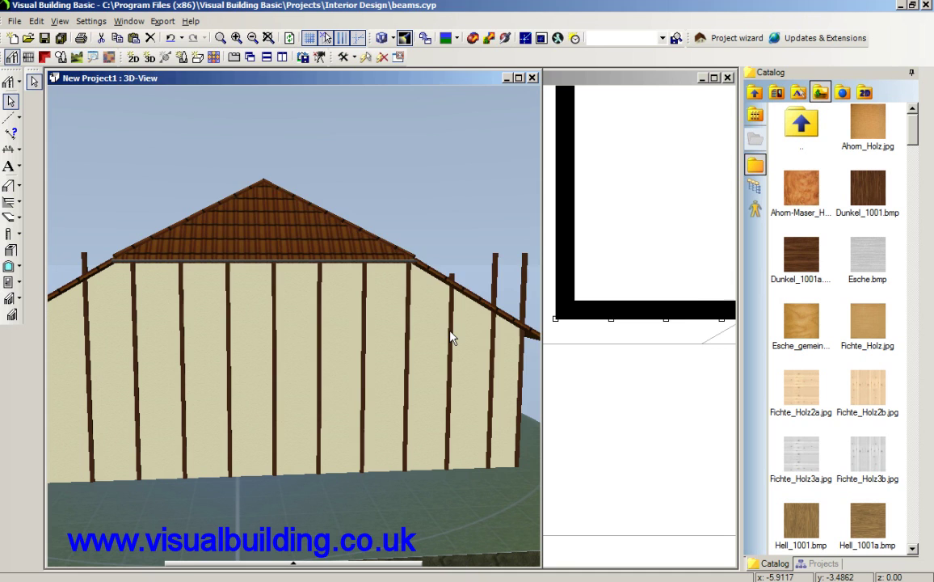
# - Reduce the height of the same post, third from the far corner, to 4.80 m
pyautogui.doubleClick(450, 337)
pyautogui.moveTo(405, 346); pyautogui.dragTo(361, 356)
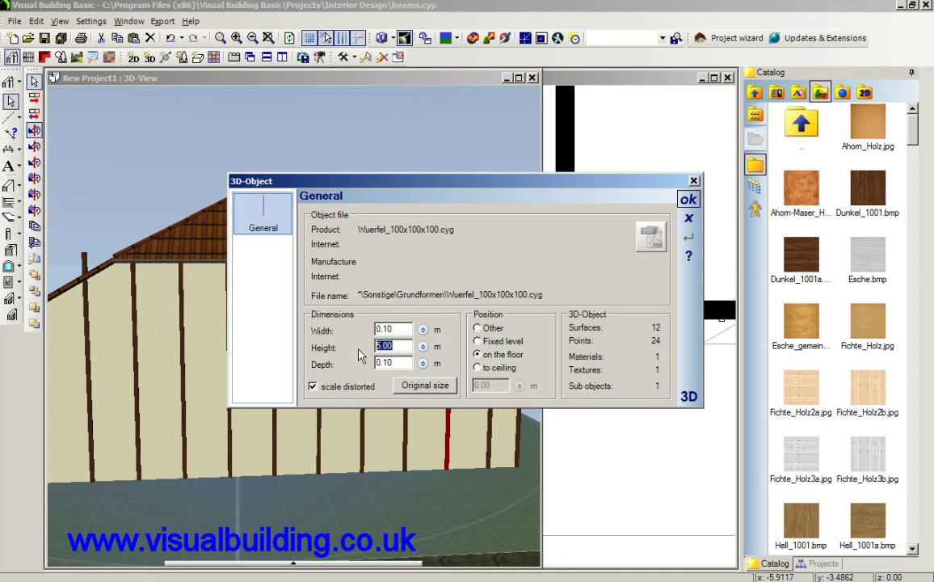
pyautogui.write('4.8')
pyautogui.click(689, 200)
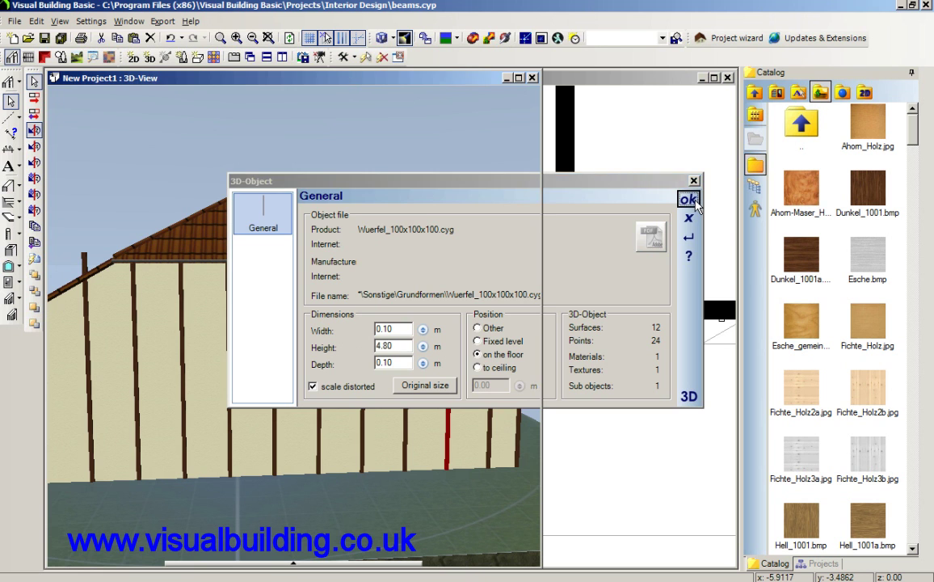
# - Copy a full-height post near the middle of the gable wall and paste the duplicate halfway between it and the neighbouring post
pyautogui.moveTo(514, 196); pyautogui.dragTo(495, 182)
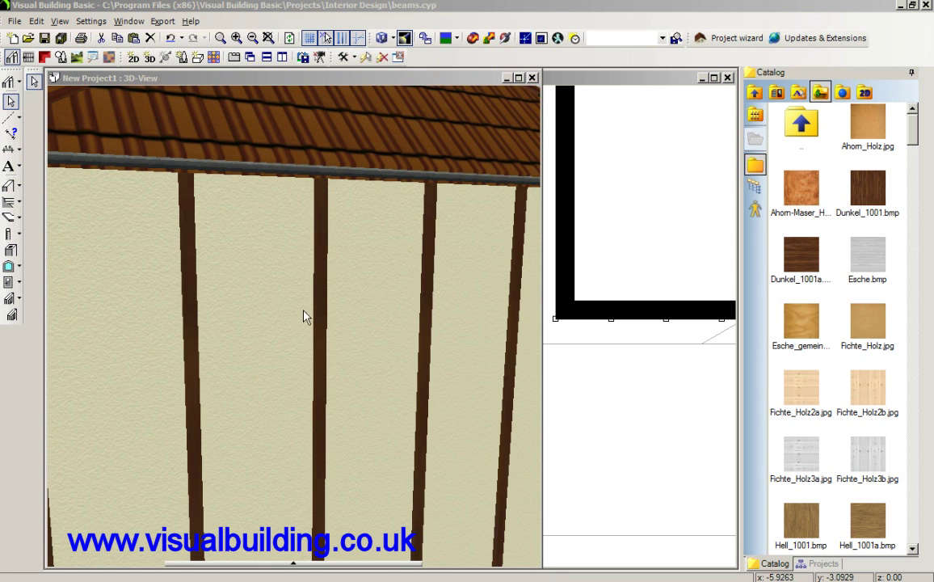
pyautogui.click(383, 369)
pyautogui.scroll(-3, 383, 367)
pyautogui.scroll(-5, 380, 356)
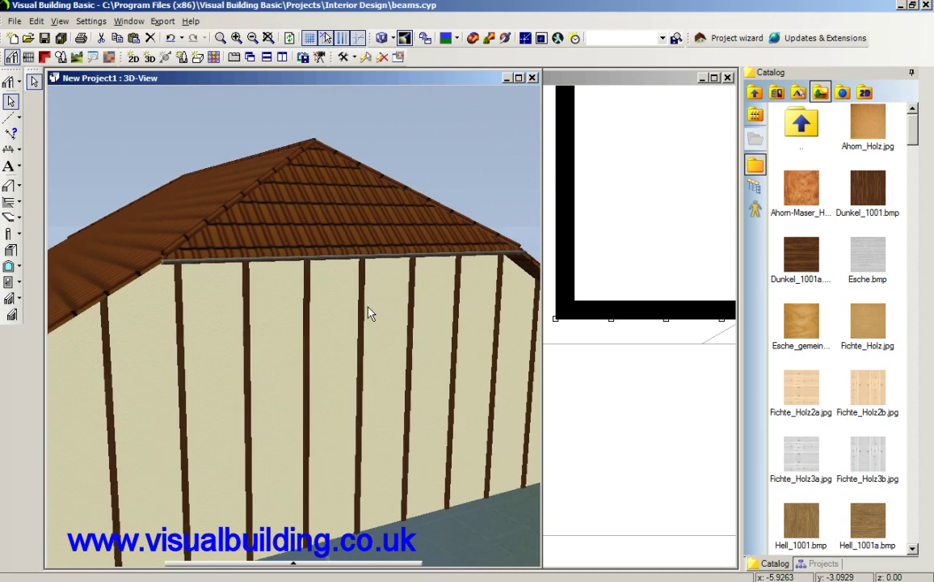
pyautogui.moveTo(444, 186); pyautogui.dragTo(353, 320)
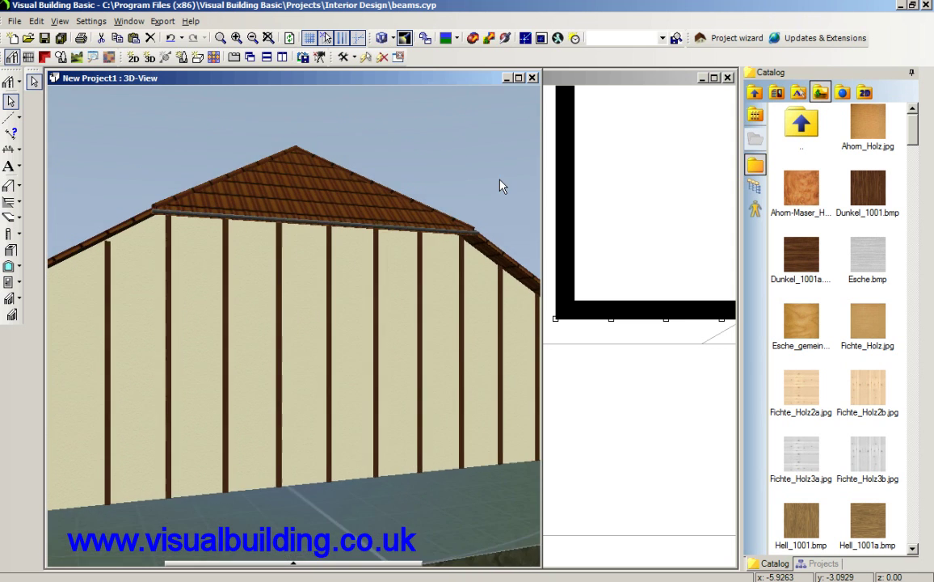
pyautogui.scroll(-3, 500, 180)
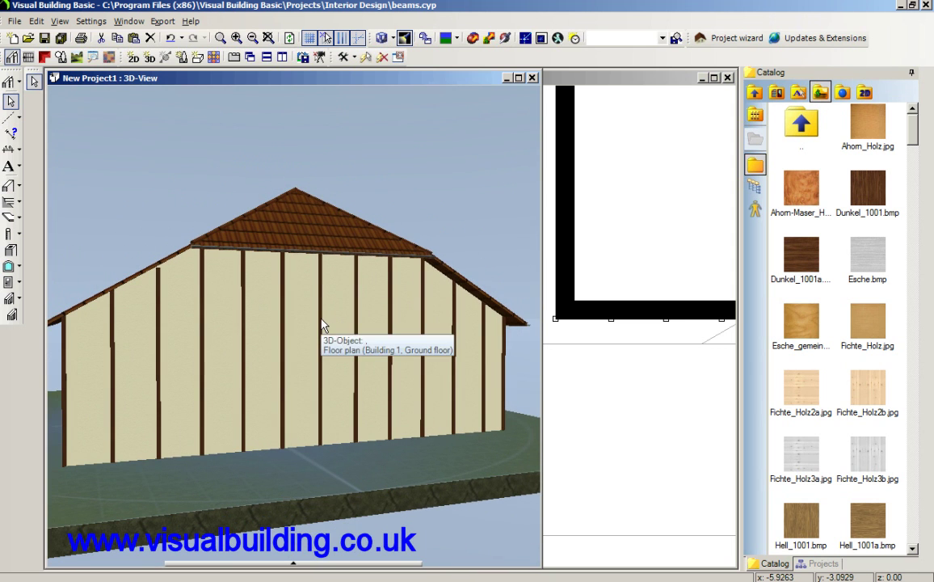
pyautogui.click(321, 326)
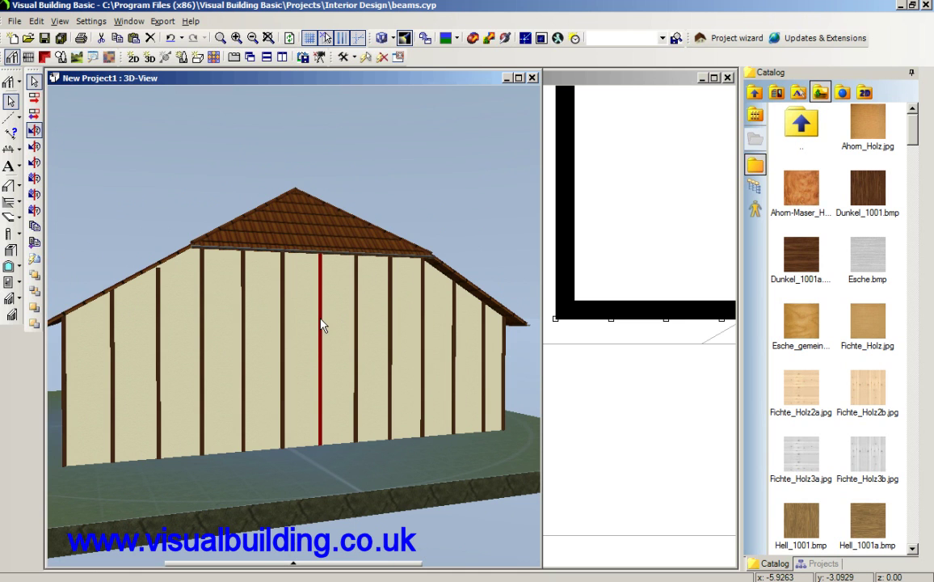
pyautogui.click(35, 21)
pyautogui.click(68, 93)
pyautogui.click(36, 21)
pyautogui.click(69, 109)
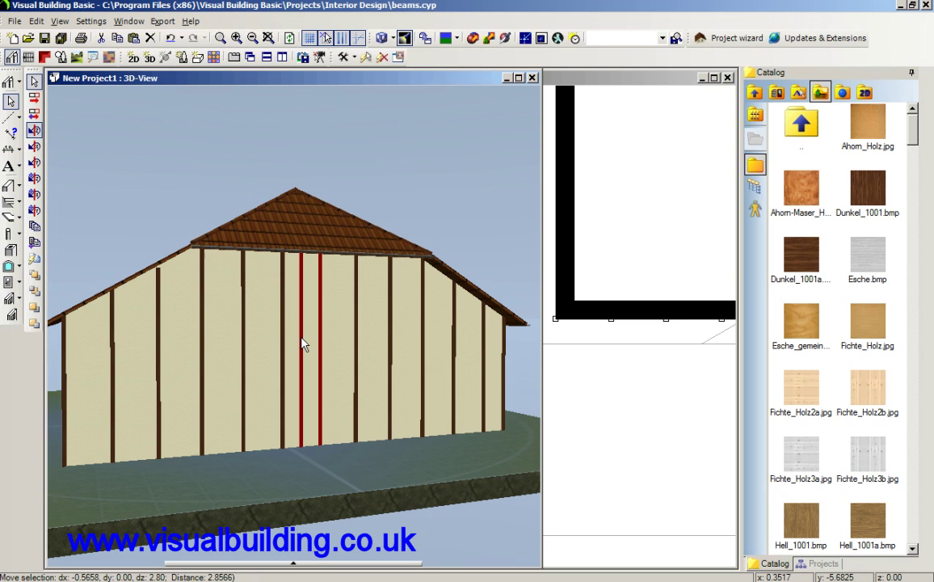
pyautogui.click(301, 338)
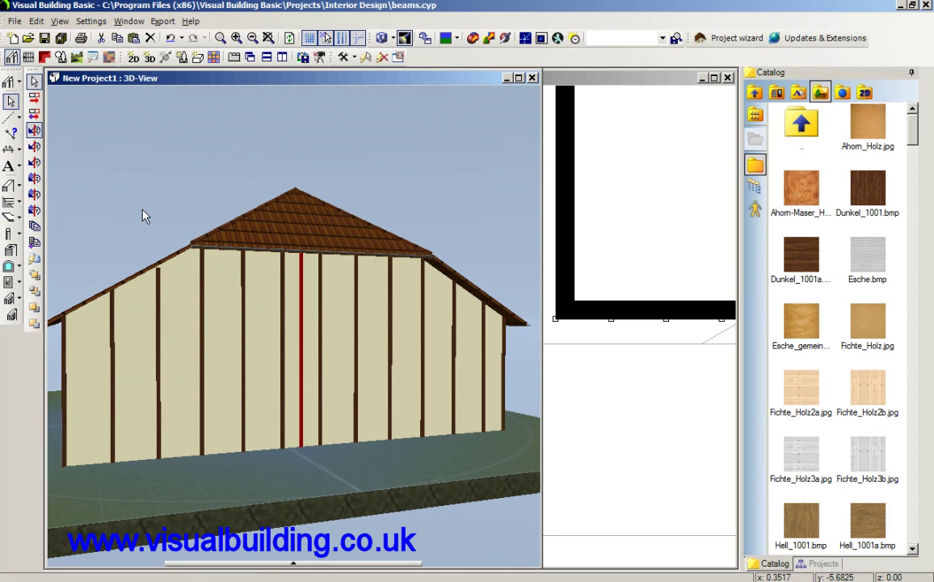
# - Rotate the pasted post by 90° in the wall plane to make a horizontal beam, and deselect it
pyautogui.click(35, 163)
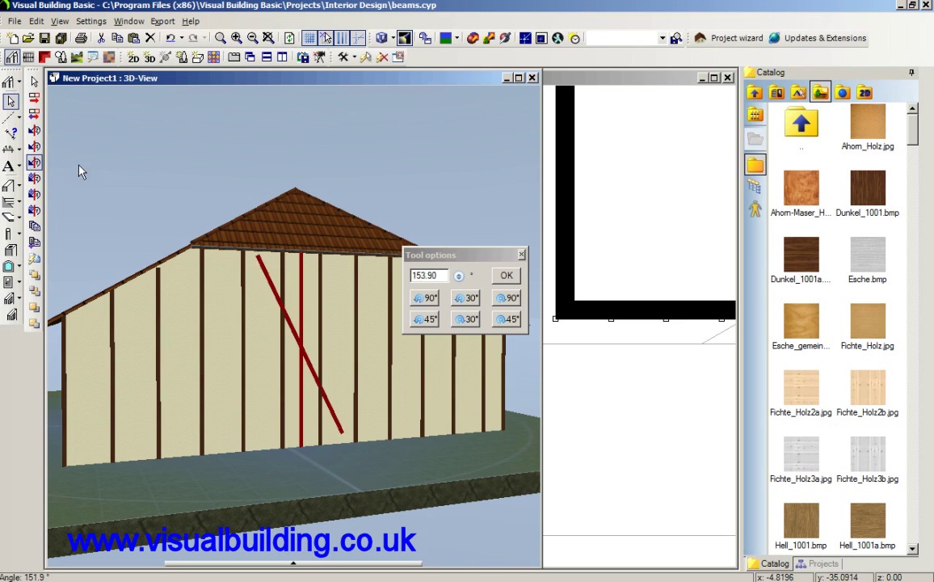
pyautogui.click(426, 298)
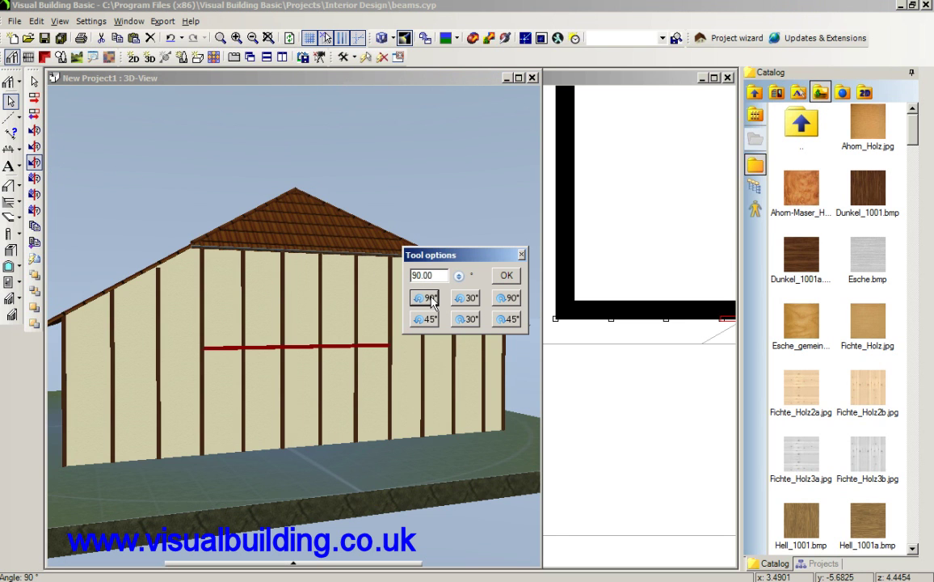
pyautogui.press('Return')
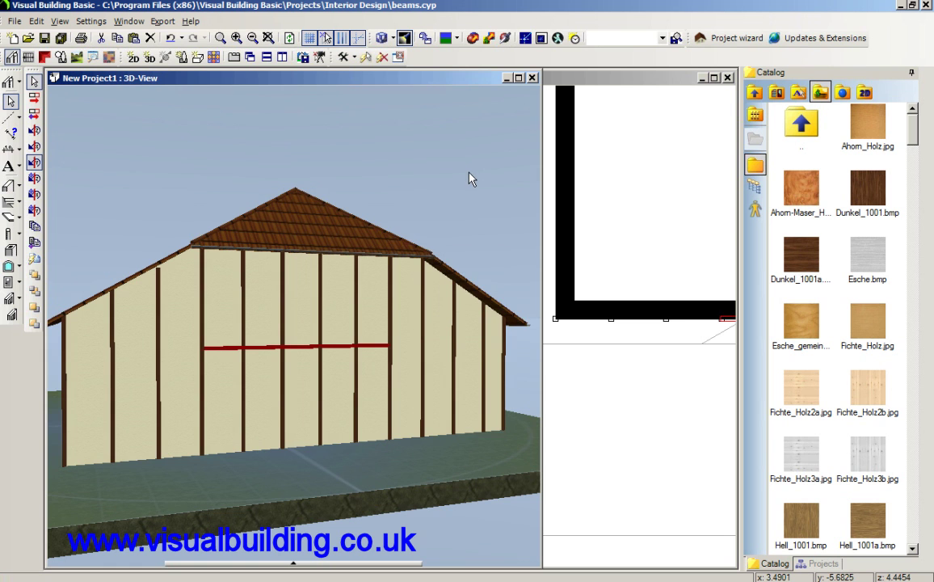
pyautogui.click(468, 172)
# - Narrow the 3D view window, and move and widen the 2D view window to show the plan's lower-left corner beside it
pyautogui.moveTo(452, 172); pyautogui.dragTo(454, 151)
pyautogui.scroll(3, 475, 159)
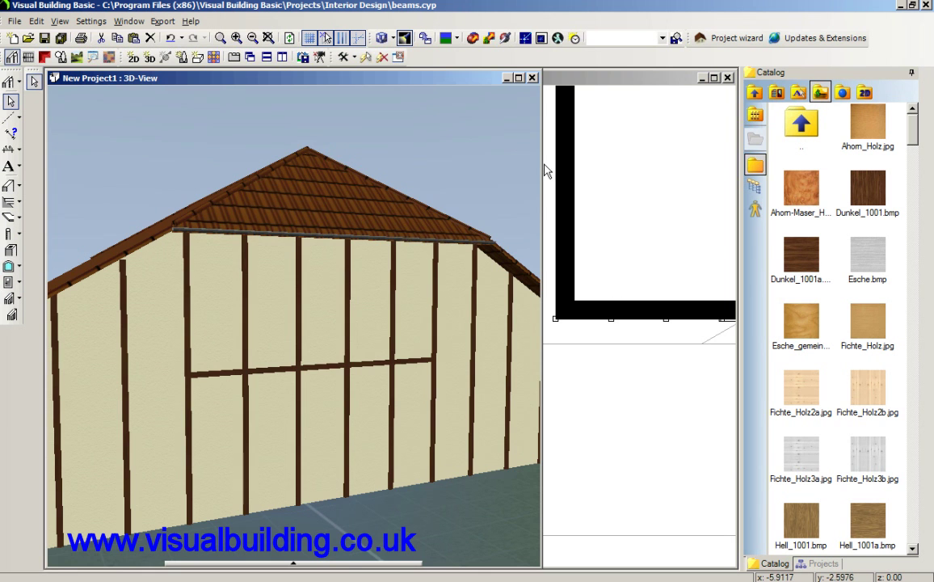
pyautogui.moveTo(545, 170); pyautogui.dragTo(428, 184)
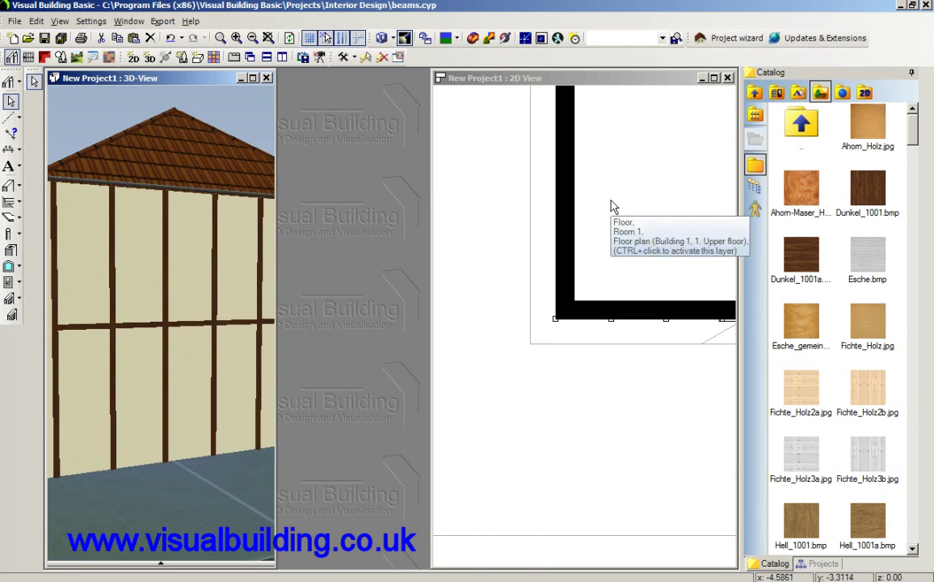
pyautogui.moveTo(678, 80); pyautogui.dragTo(490, 112)
pyautogui.moveTo(546, 194); pyautogui.dragTo(723, 206)
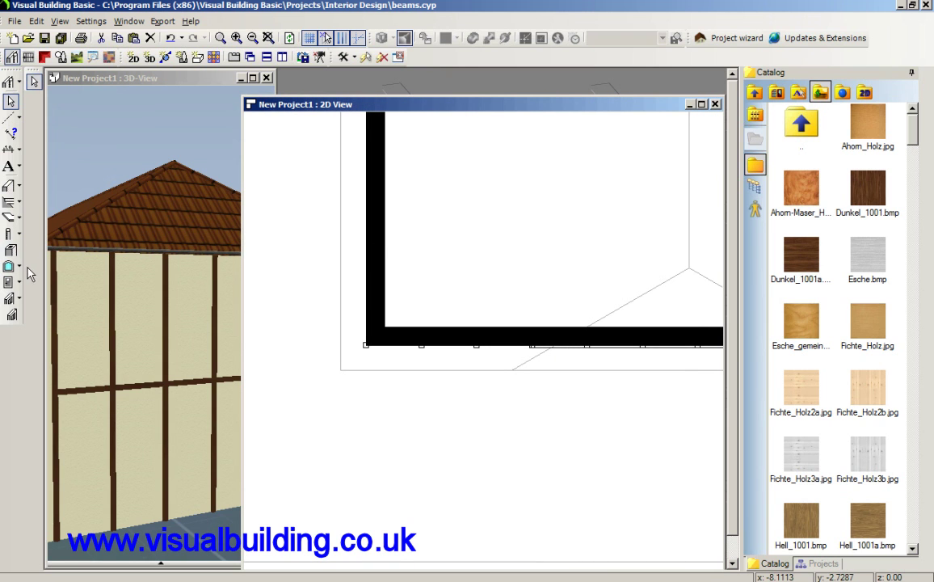
# - Dimension the clear gap between the second and third posts in the 2D plan, with the dimension line below the wall
pyautogui.click(12, 149)
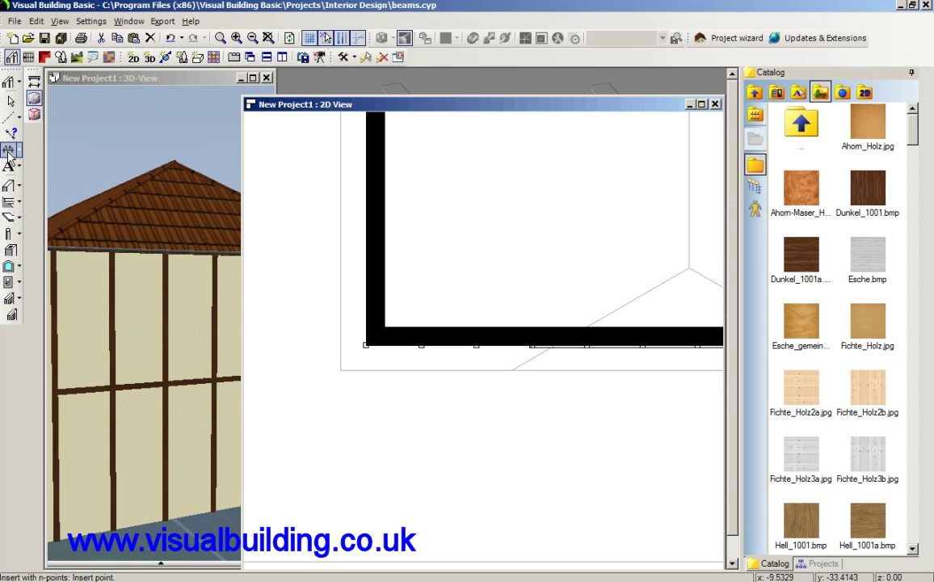
pyautogui.click(33, 81)
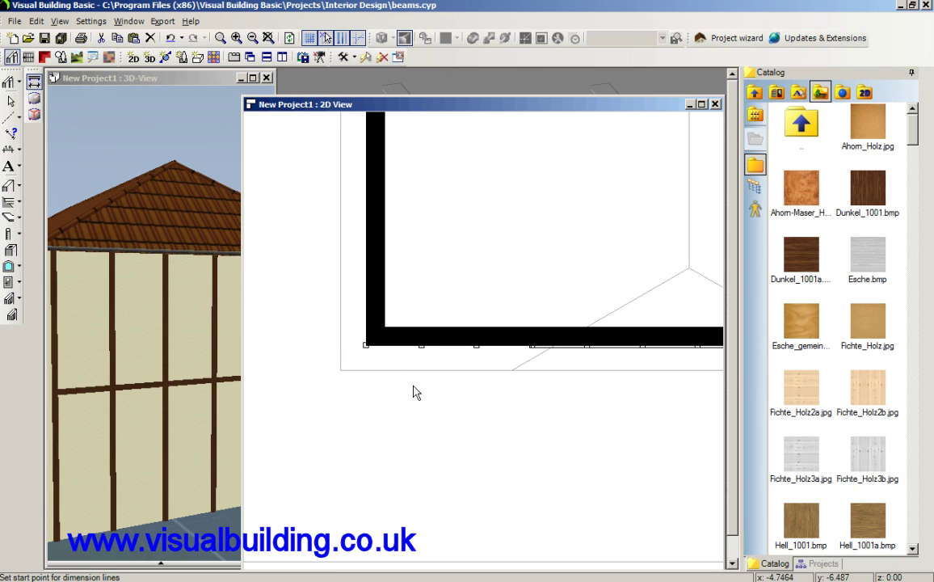
pyautogui.click(423, 347)
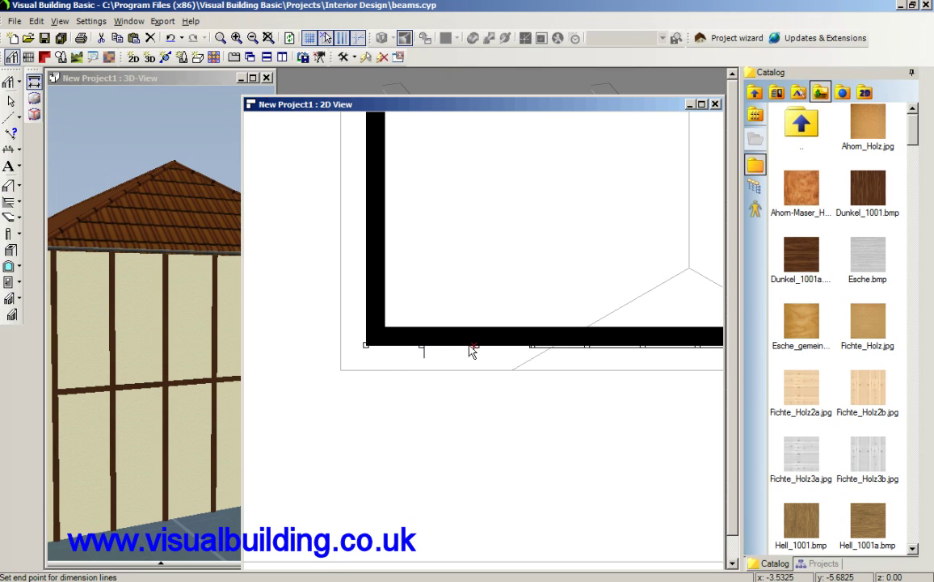
pyautogui.click(475, 348)
pyautogui.click(468, 401)
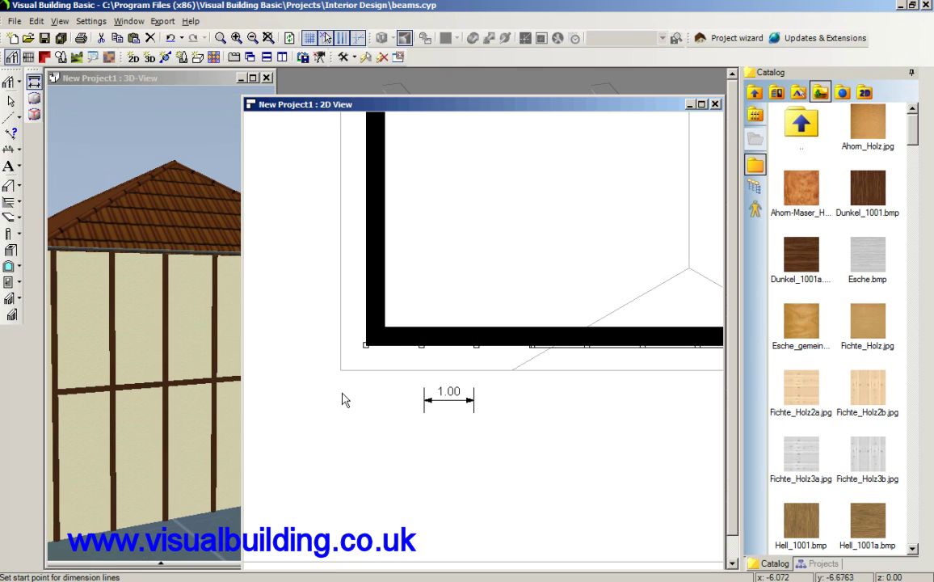
# - Insert a 1.00 by 1.00 m window with a 0.90 m sill height into the wall, positioned between the second and third posts
pyautogui.click(8, 267)
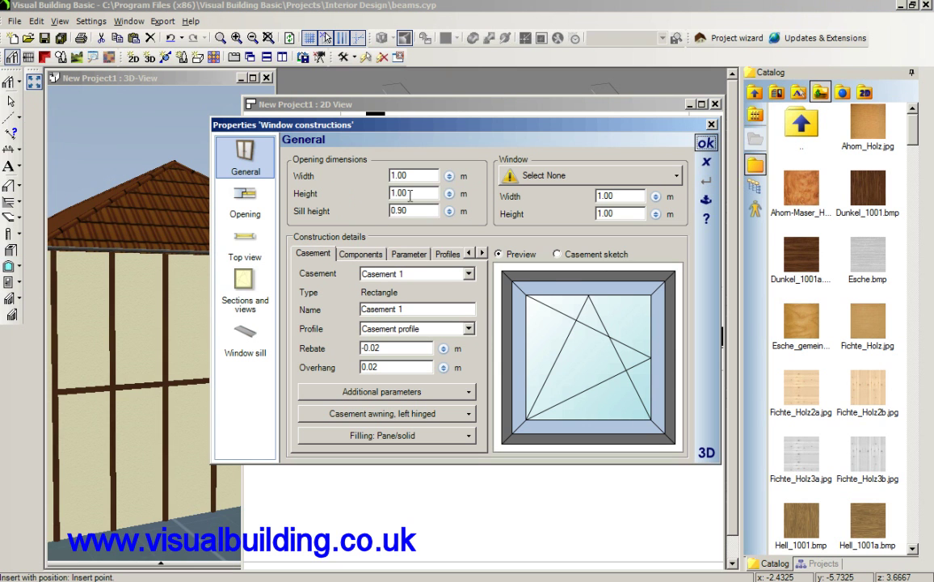
pyautogui.click(708, 145)
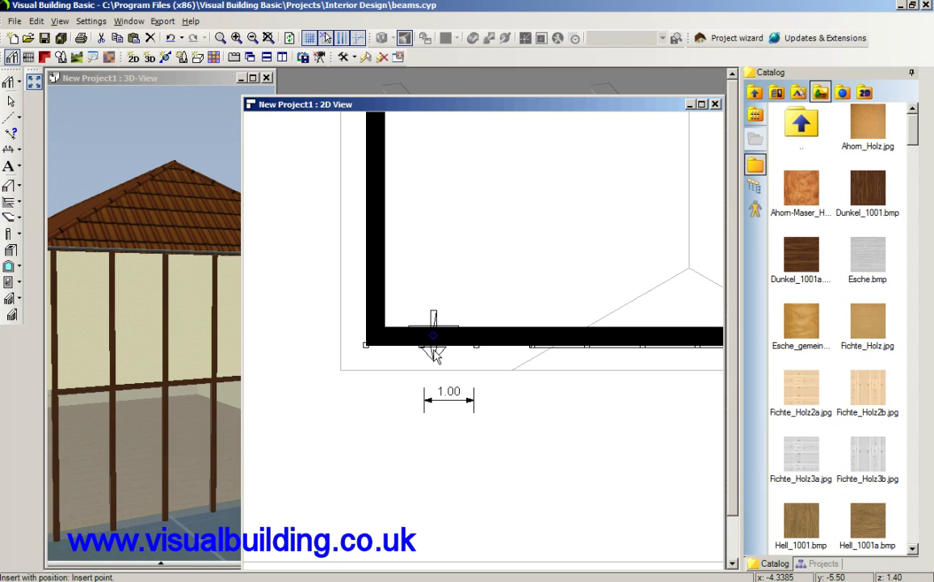
pyautogui.press('Tab')
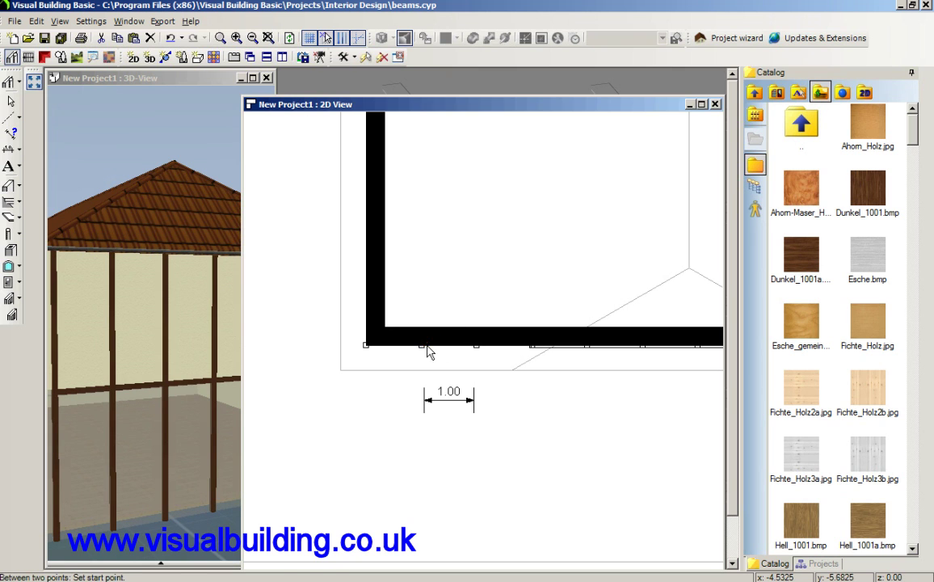
pyautogui.click(427, 345)
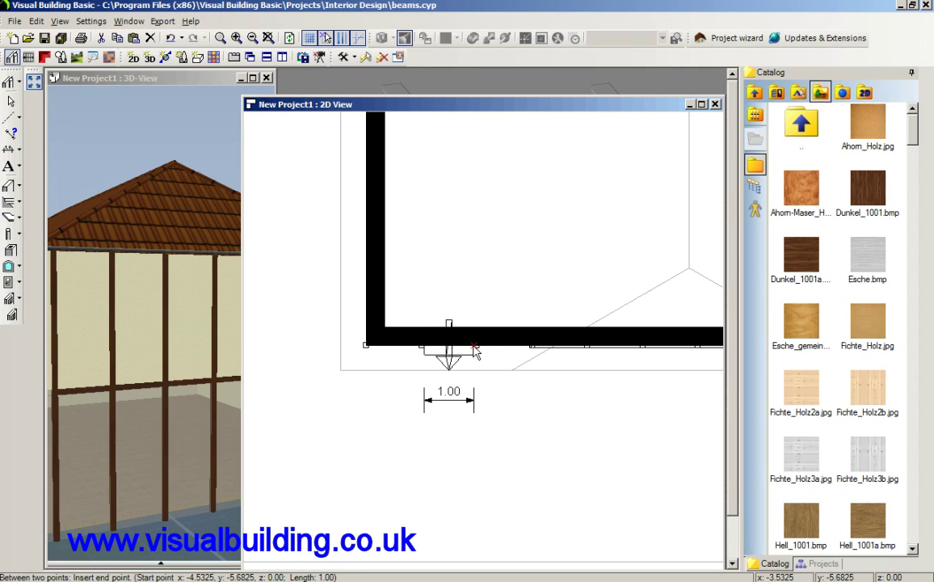
pyautogui.click(476, 351)
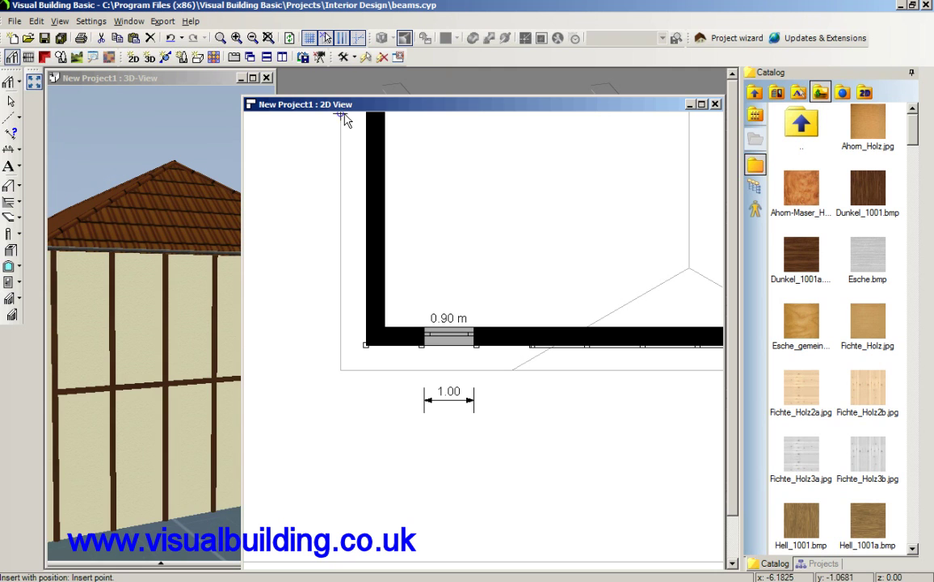
# - Select the new window in the 2D plan and change its opening direction
pyautogui.click(11, 101)
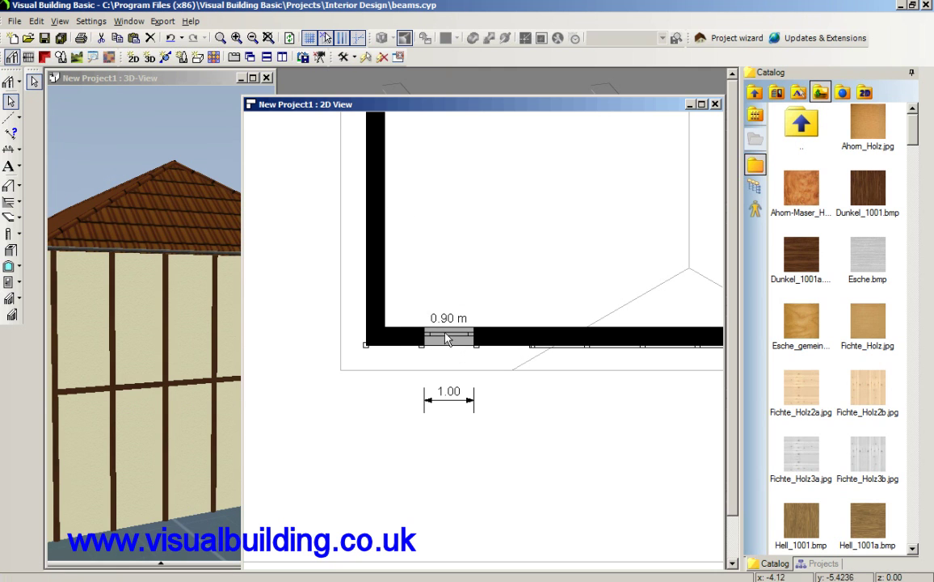
pyautogui.click(465, 340)
pyautogui.rightClick(463, 336)
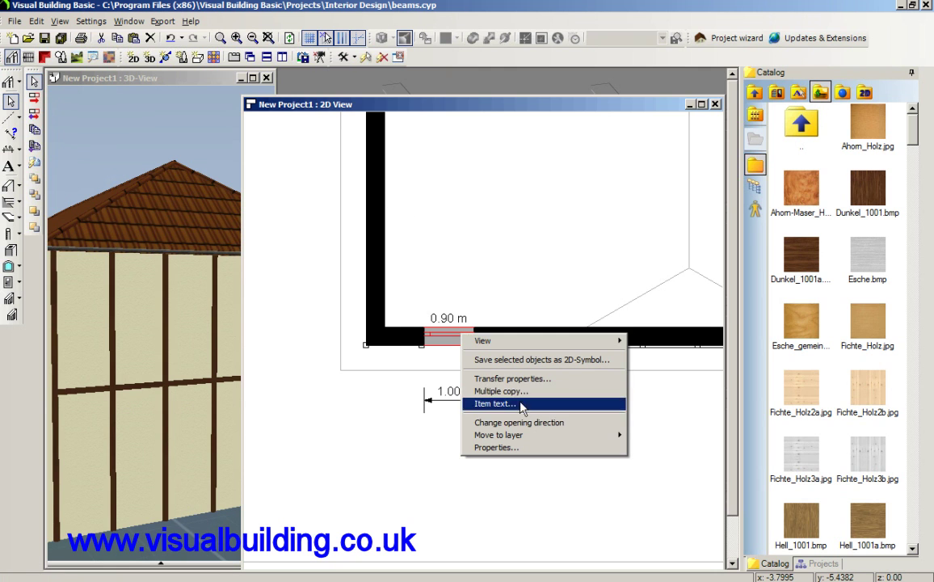
pyautogui.click(527, 423)
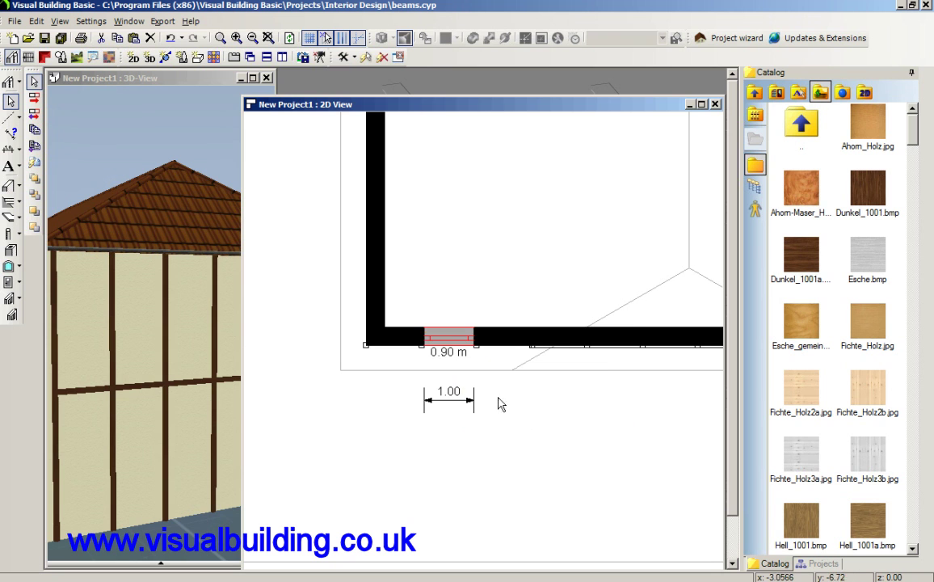
# - Maximise the 3D view, deselect the window and view the gable wall from the front to examine the window between the posts
pyautogui.moveTo(374, 106); pyautogui.dragTo(553, 142)
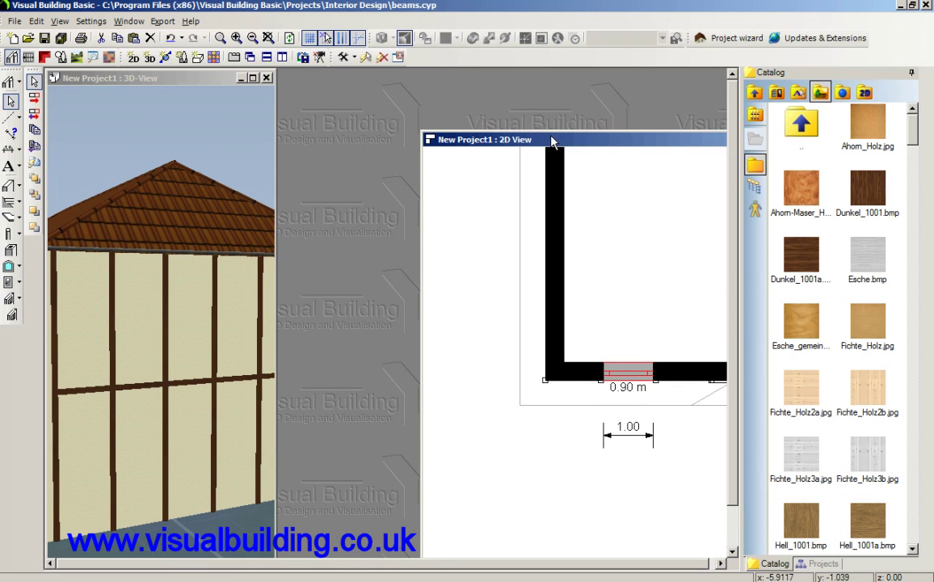
pyautogui.click(253, 78)
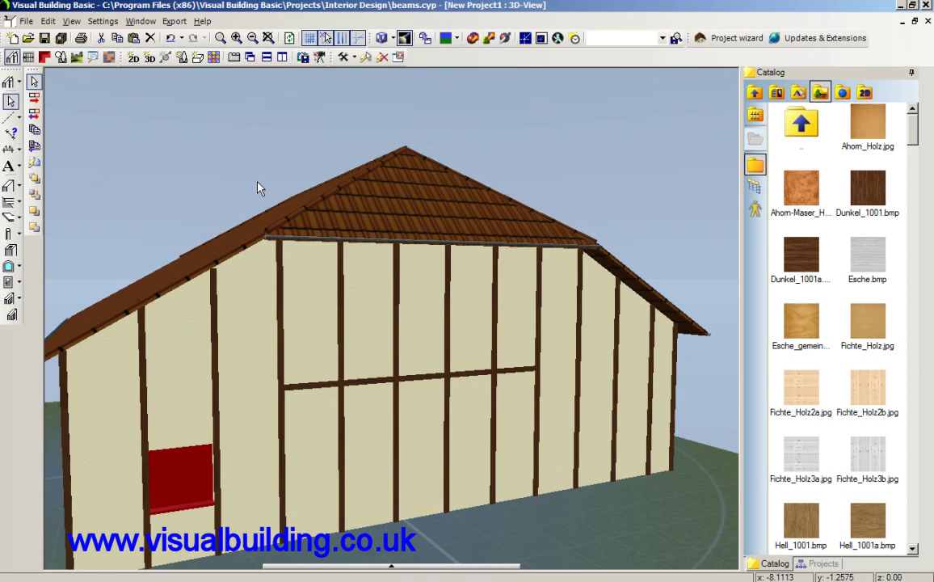
pyautogui.click(114, 192)
pyautogui.moveTo(122, 203)
pyautogui.mouseDown()
pyautogui.moveTo(105, 194)
pyautogui.moveTo(155, 191)
pyautogui.moveTo(108, 196)
pyautogui.mouseUp()
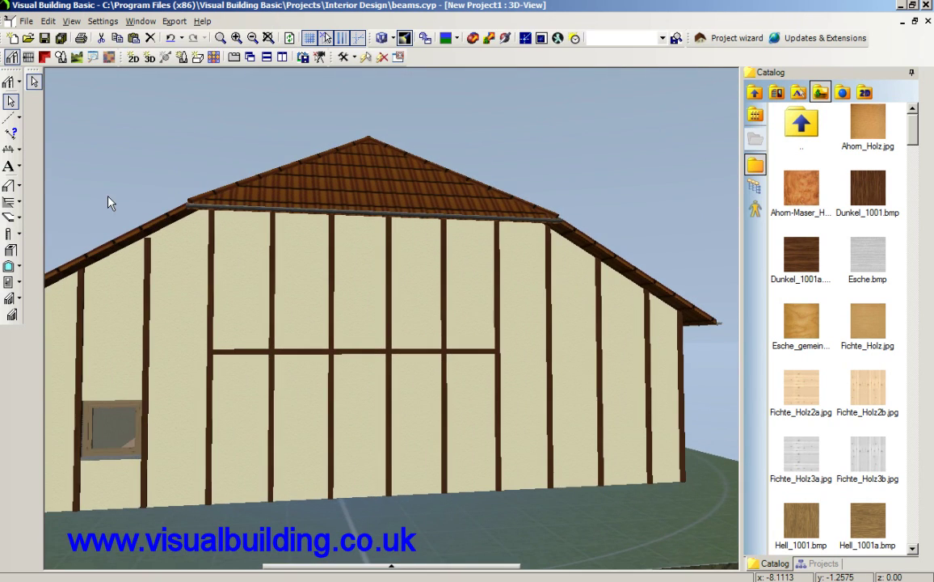